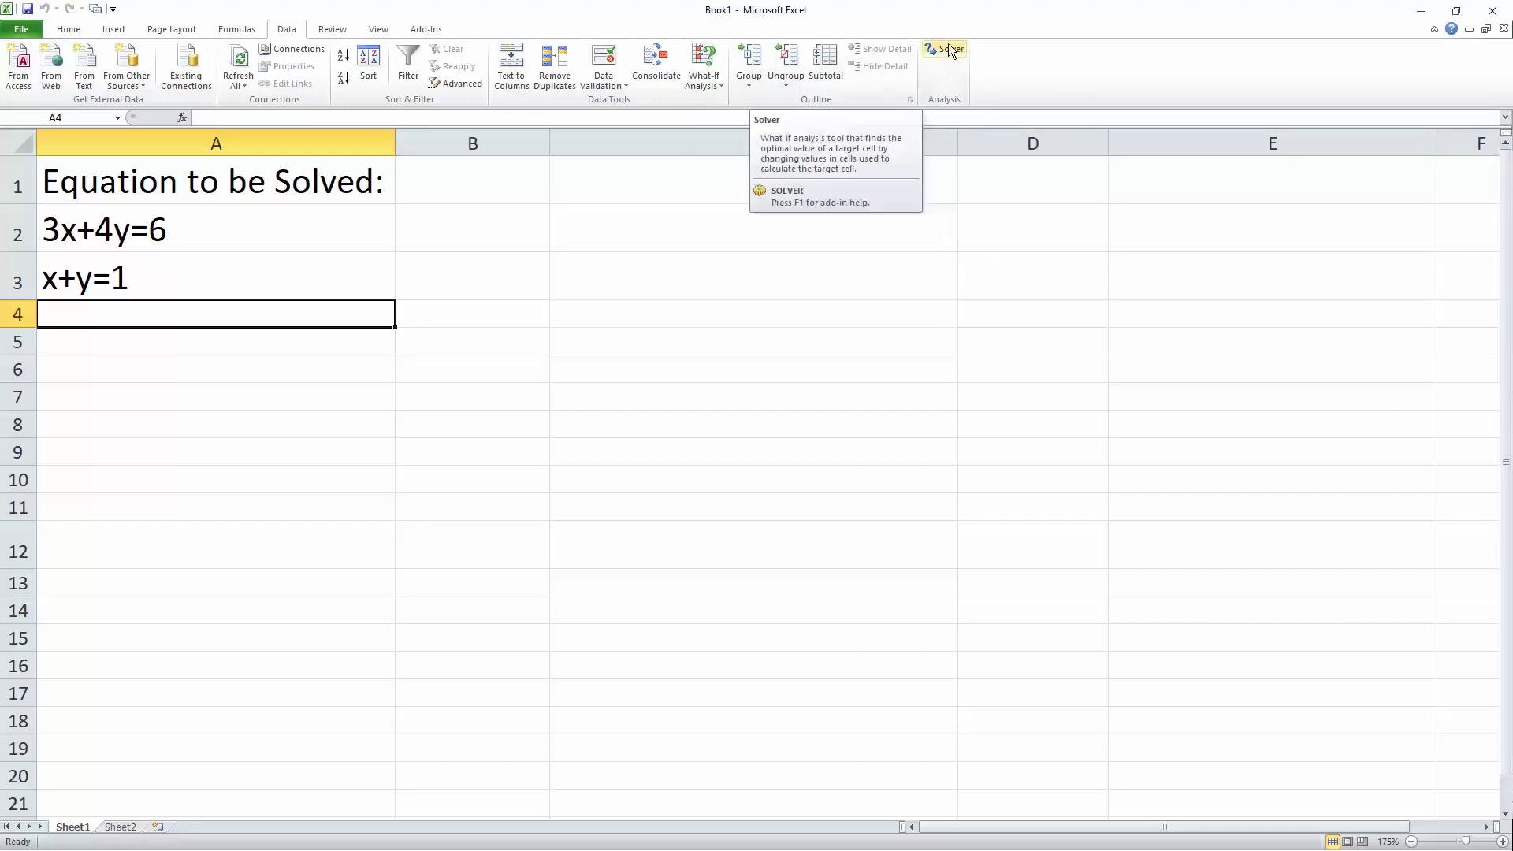
left_click(60, 29)
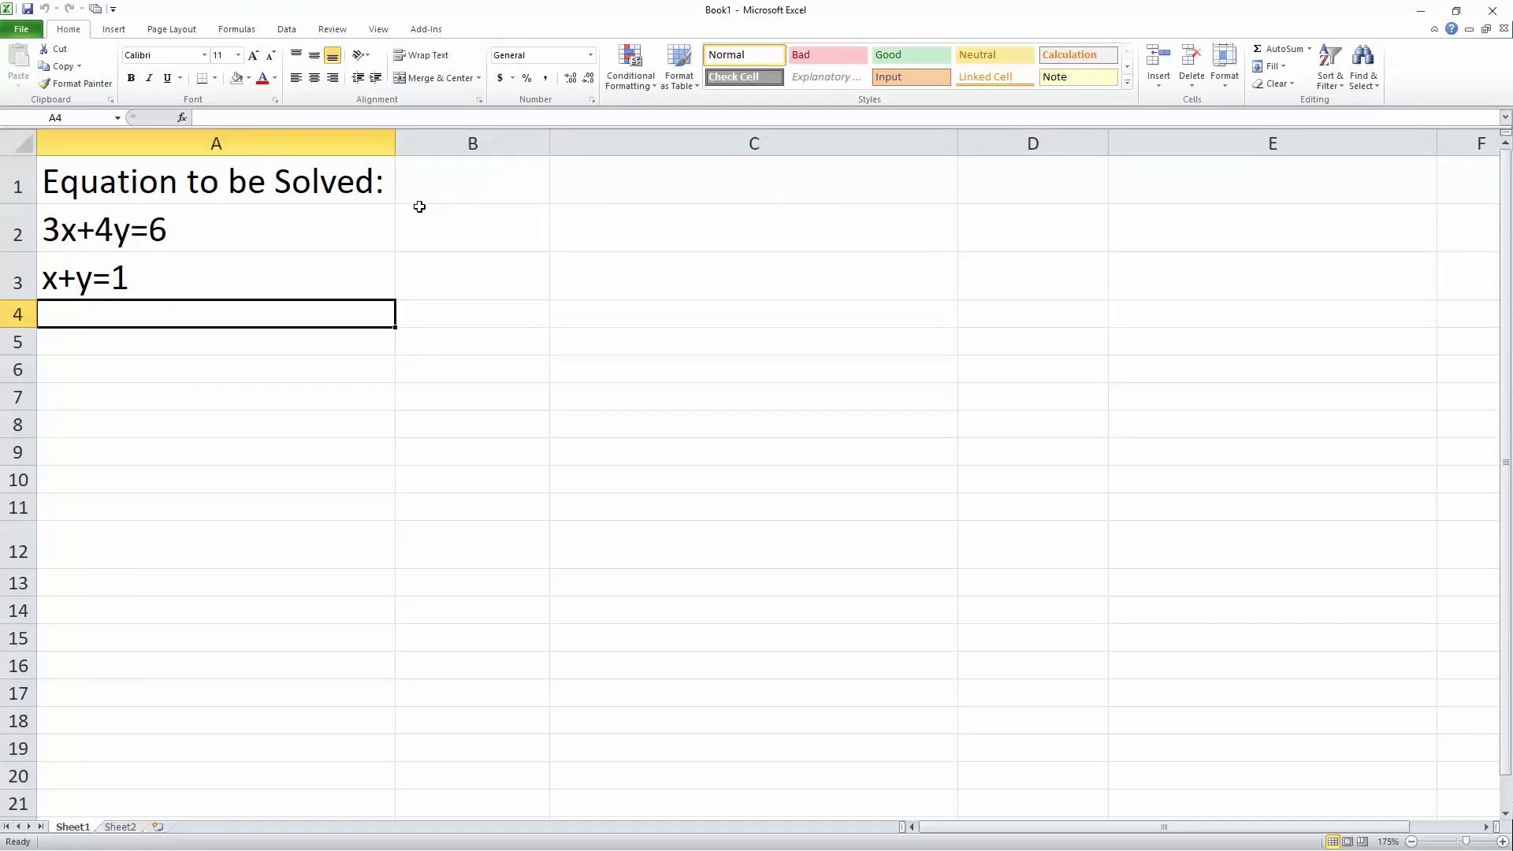
left_click(300, 30)
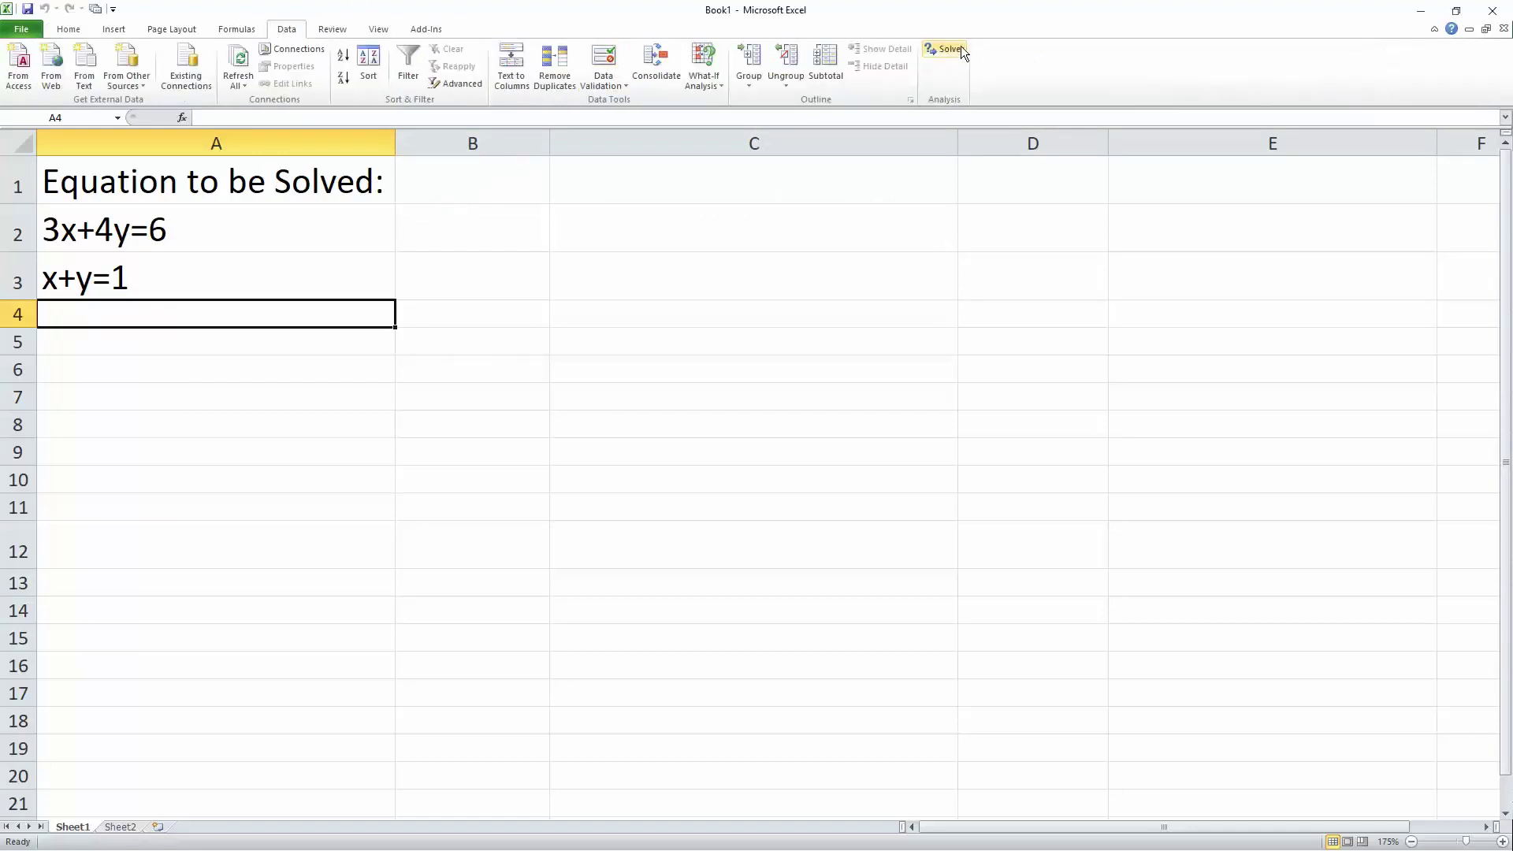
left_click(68, 29)
Step: Enter the heading "Variables" in B1, with X in B2 and Y in B3
left_click(506, 190)
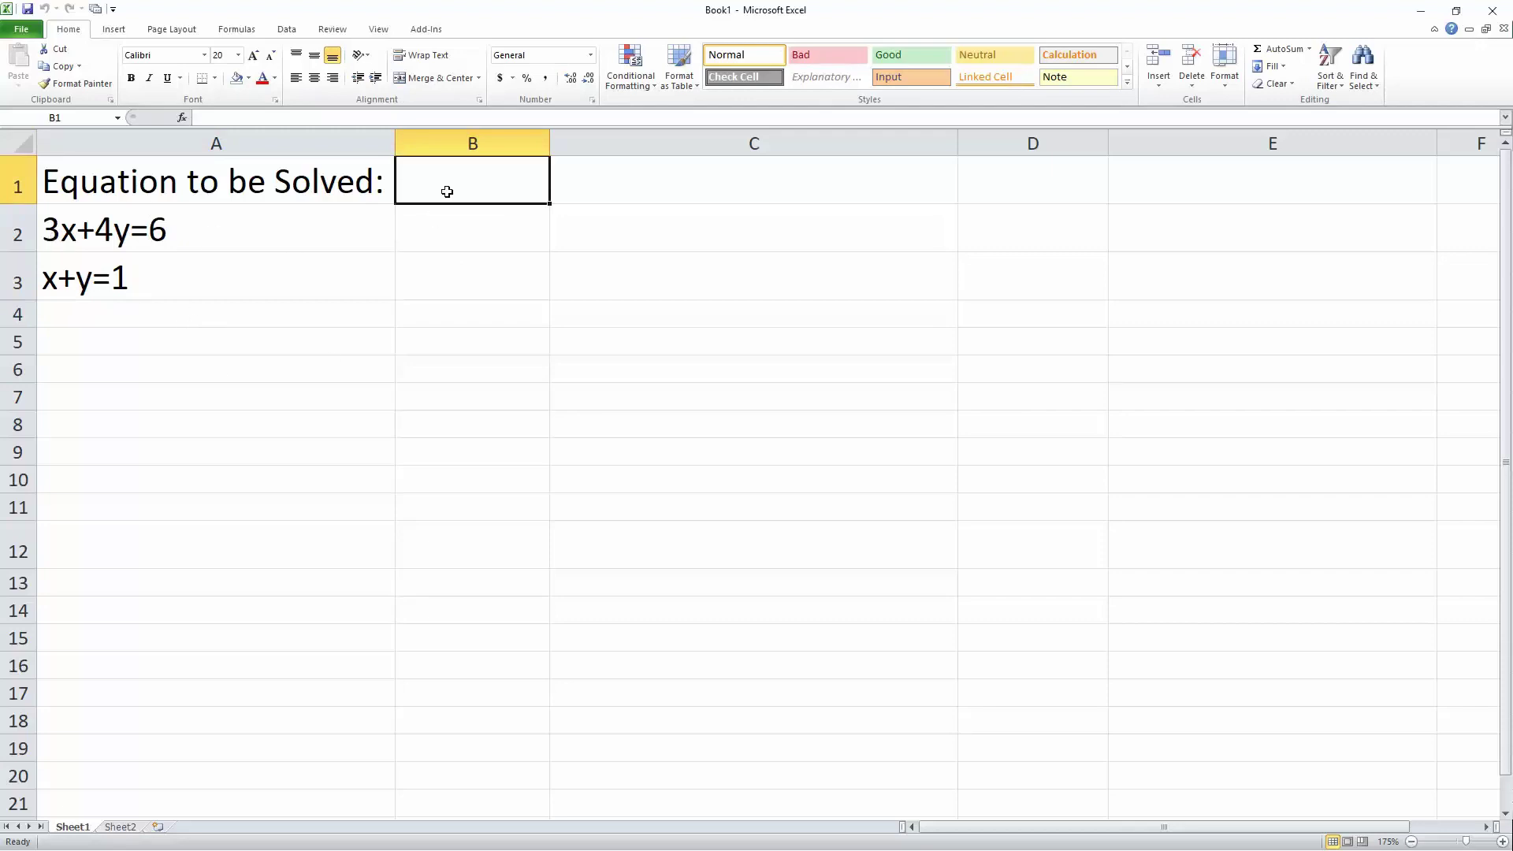
type("Variables")
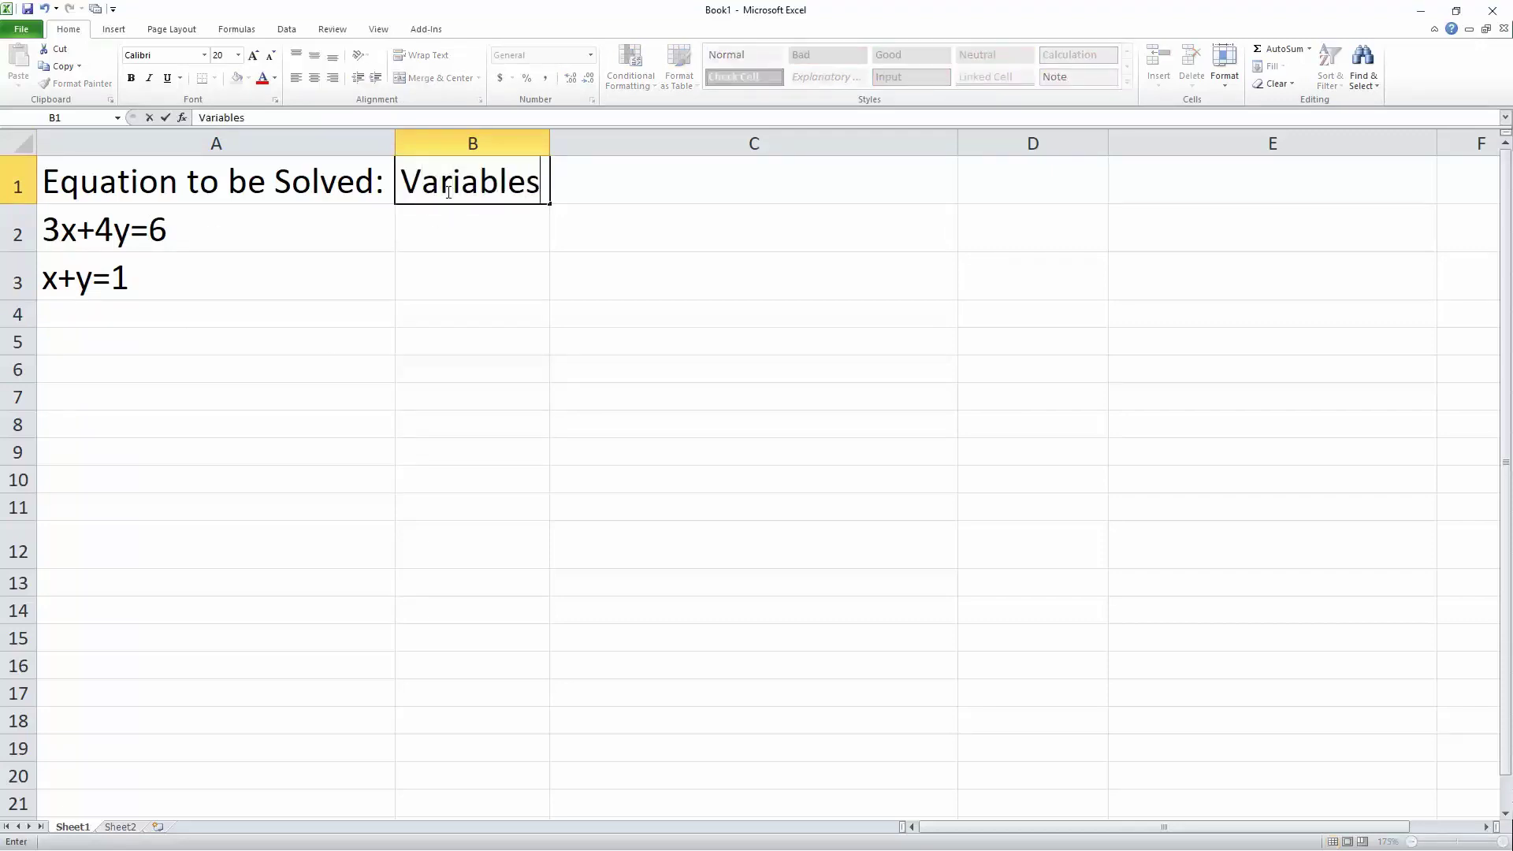
key("Return")
type("X")
key("Return")
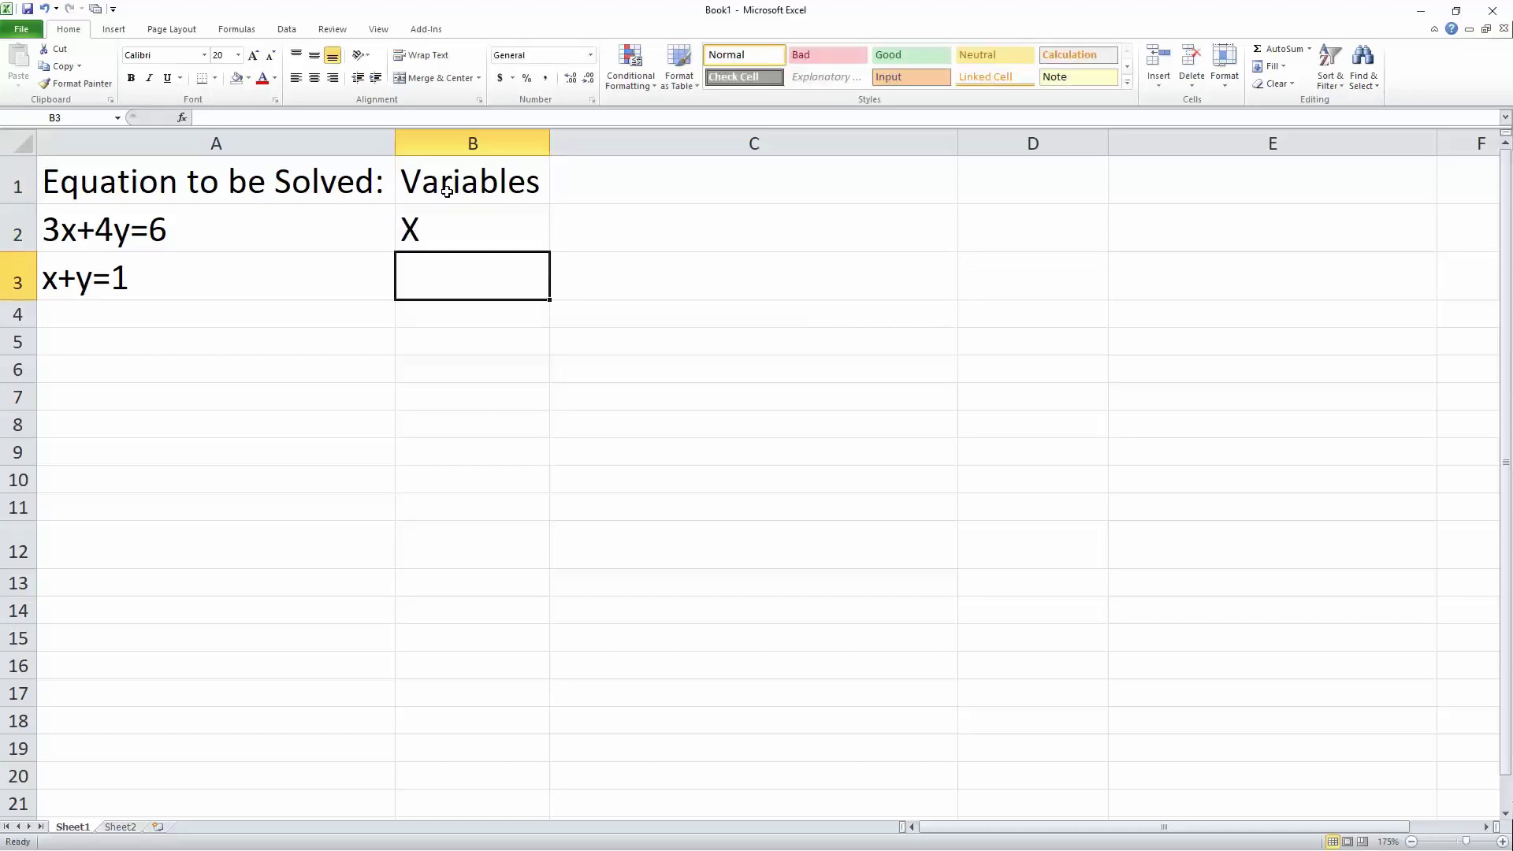
type("Y")
key("Tab")
Step: Enter the headings "Answer for variables (x/y)" in C1 and "Equations" in D1
key("Up")
key("Up")
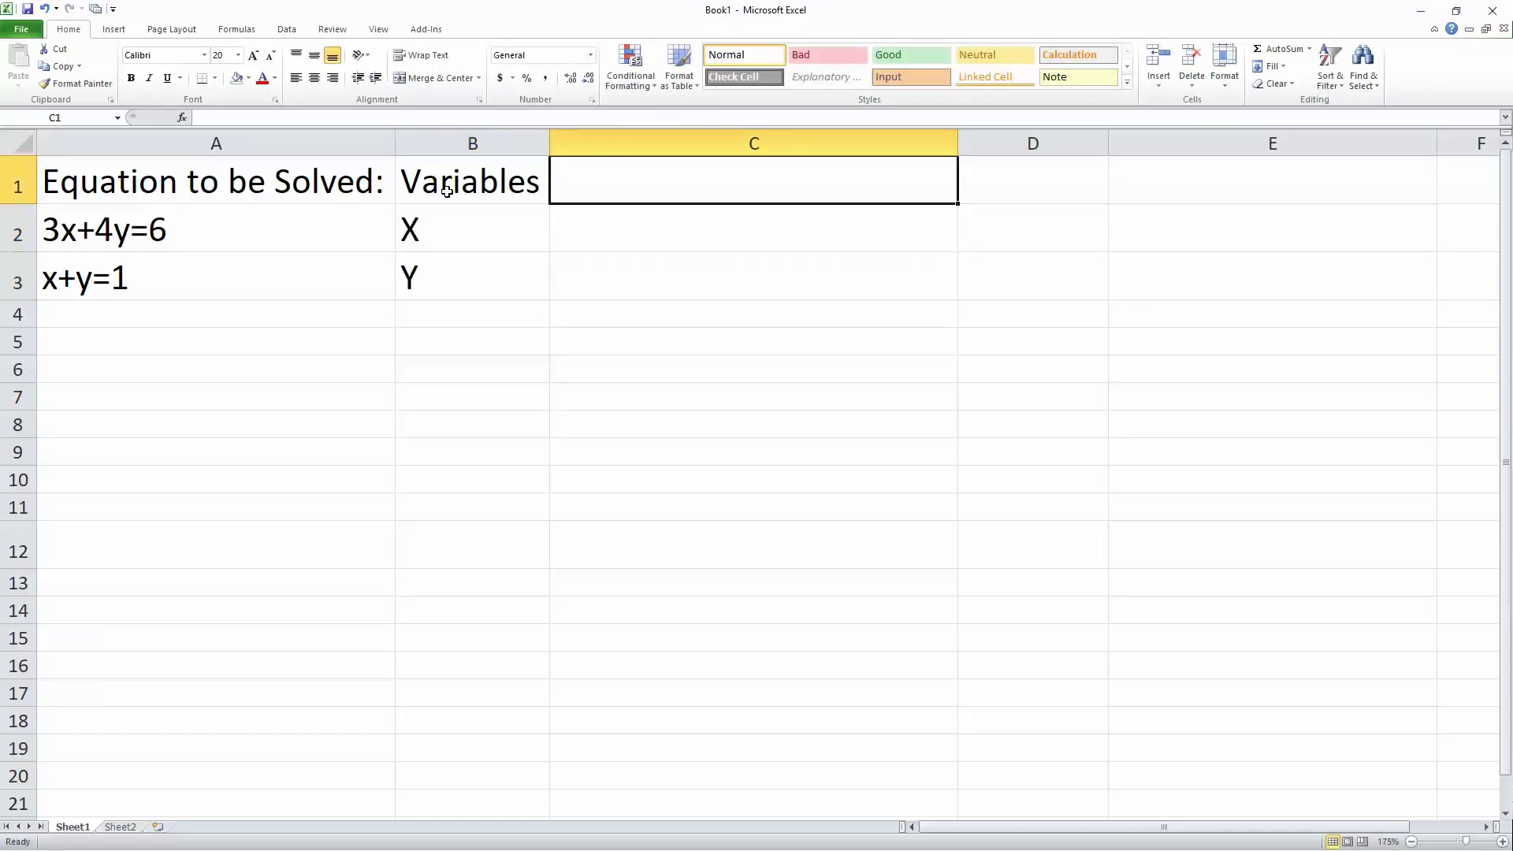
type("Answ")
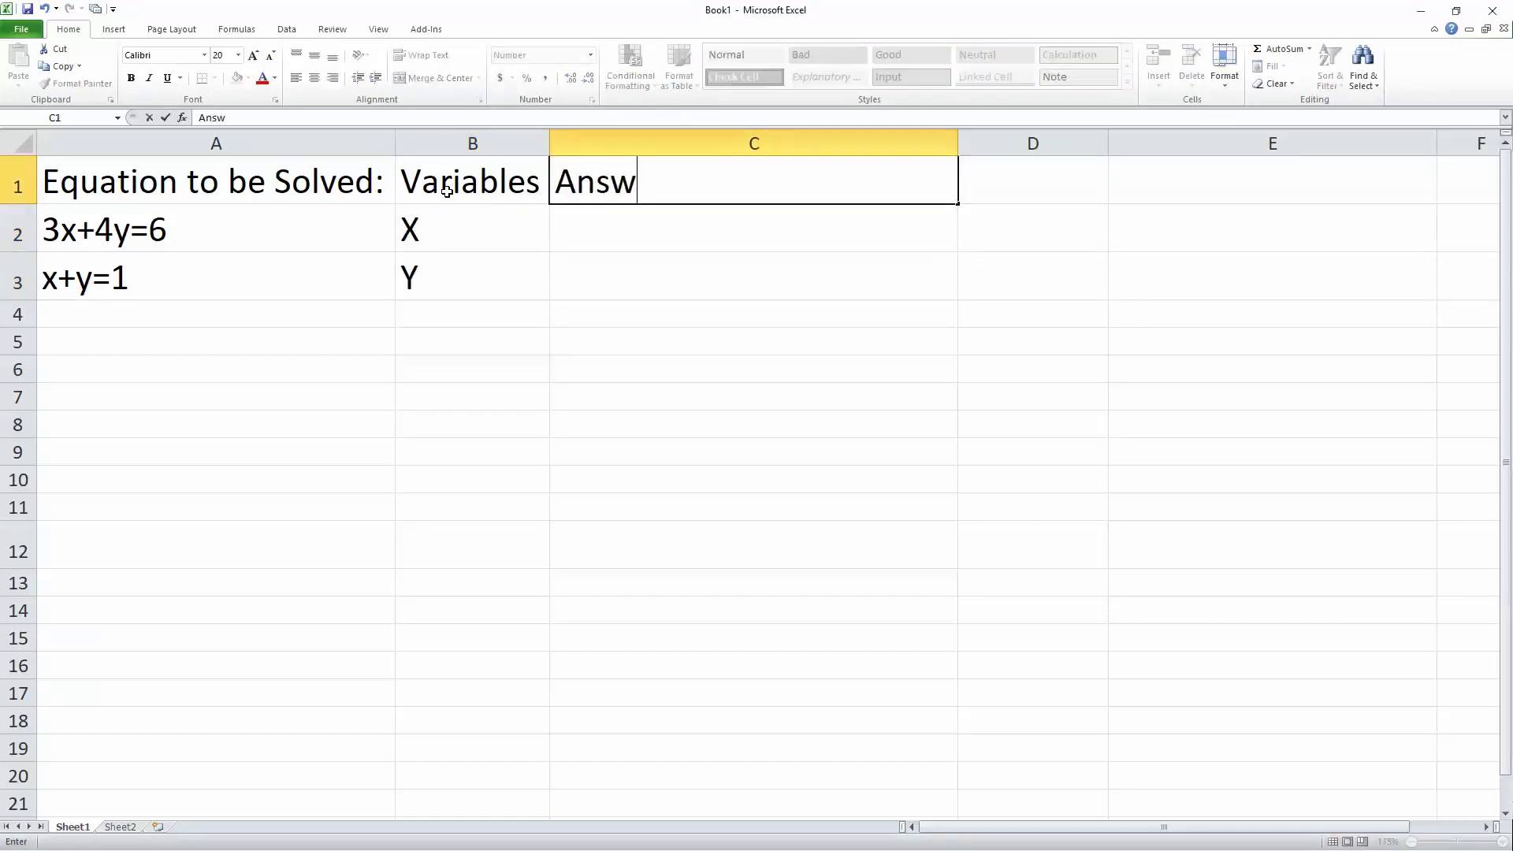
type("er for va")
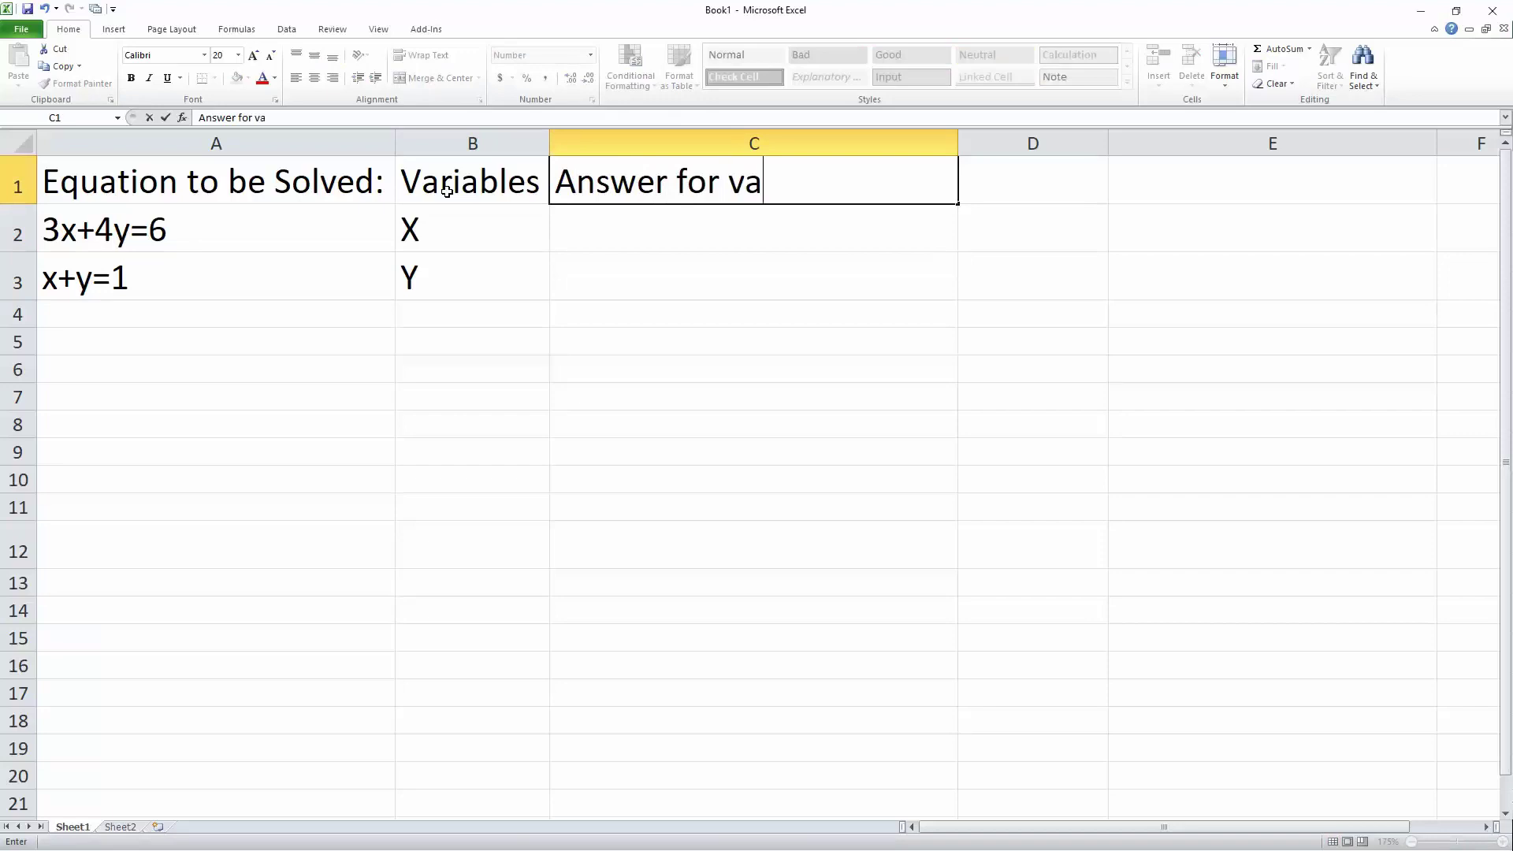
type("riables (x")
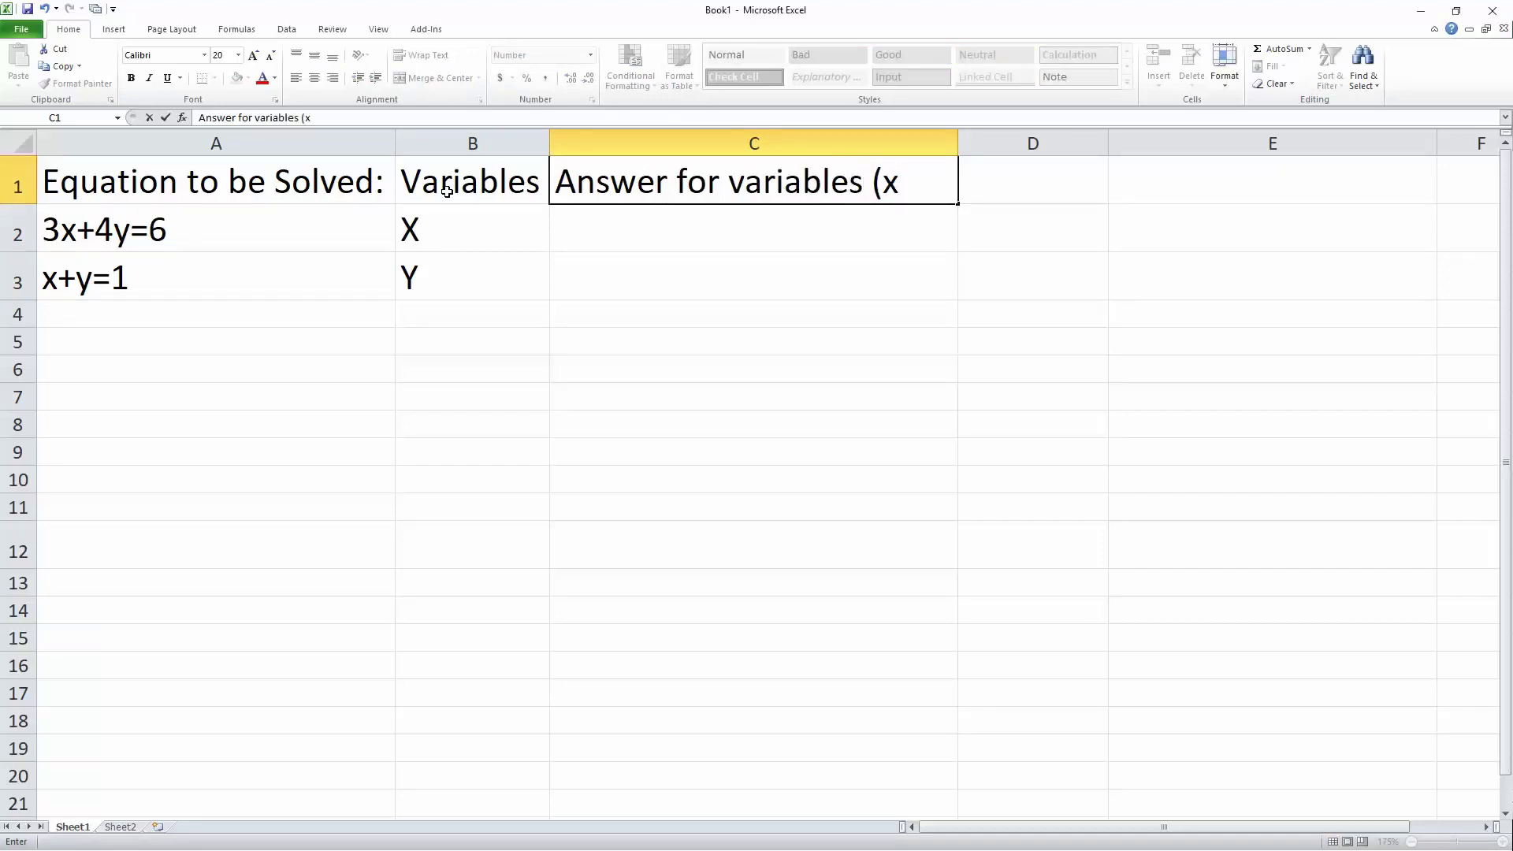
type("/y)")
key("Tab")
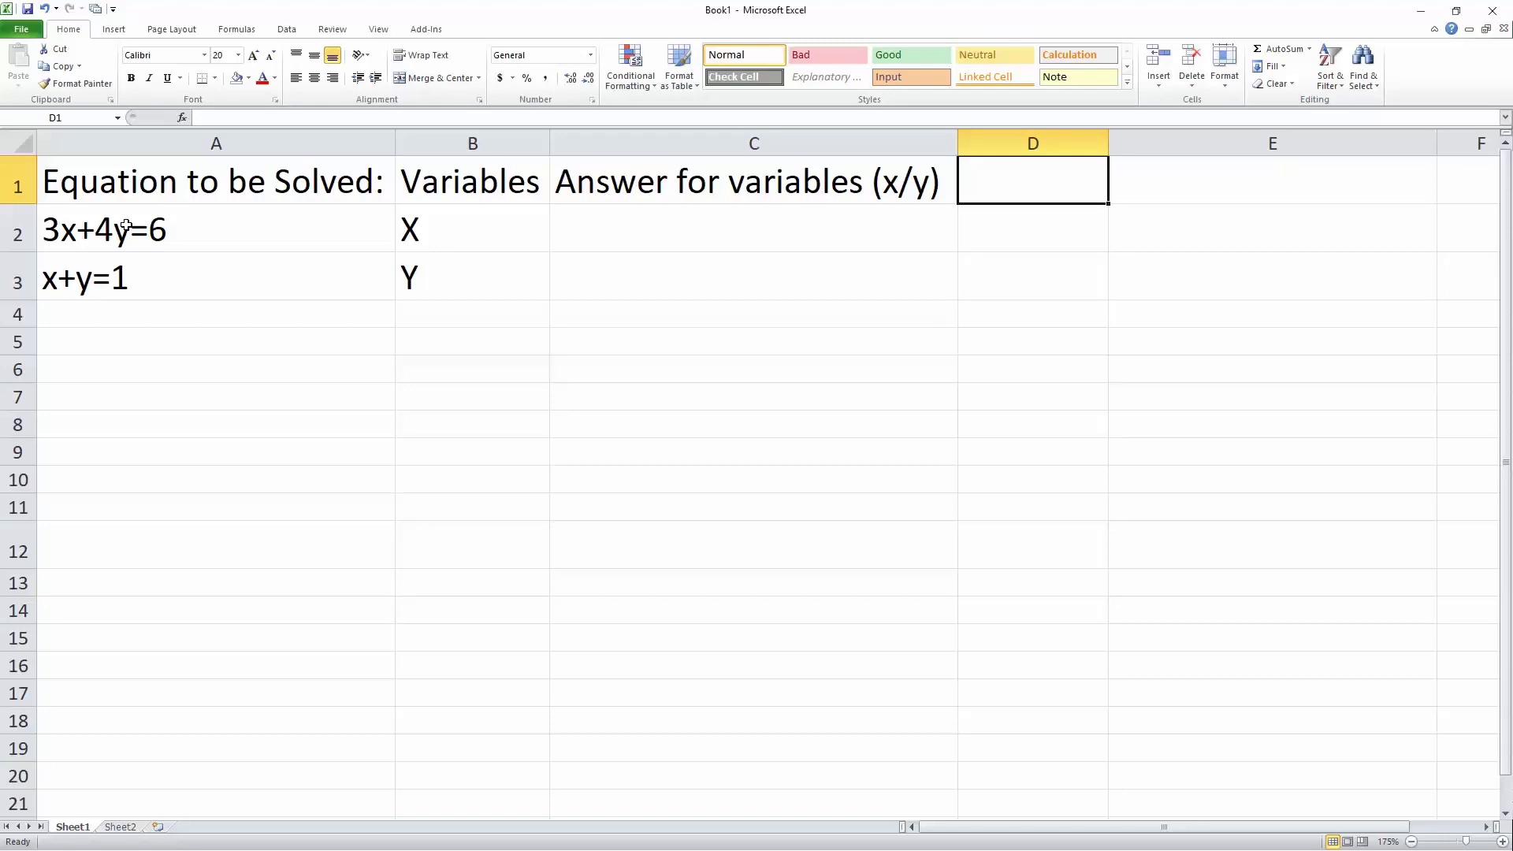
type("Equations")
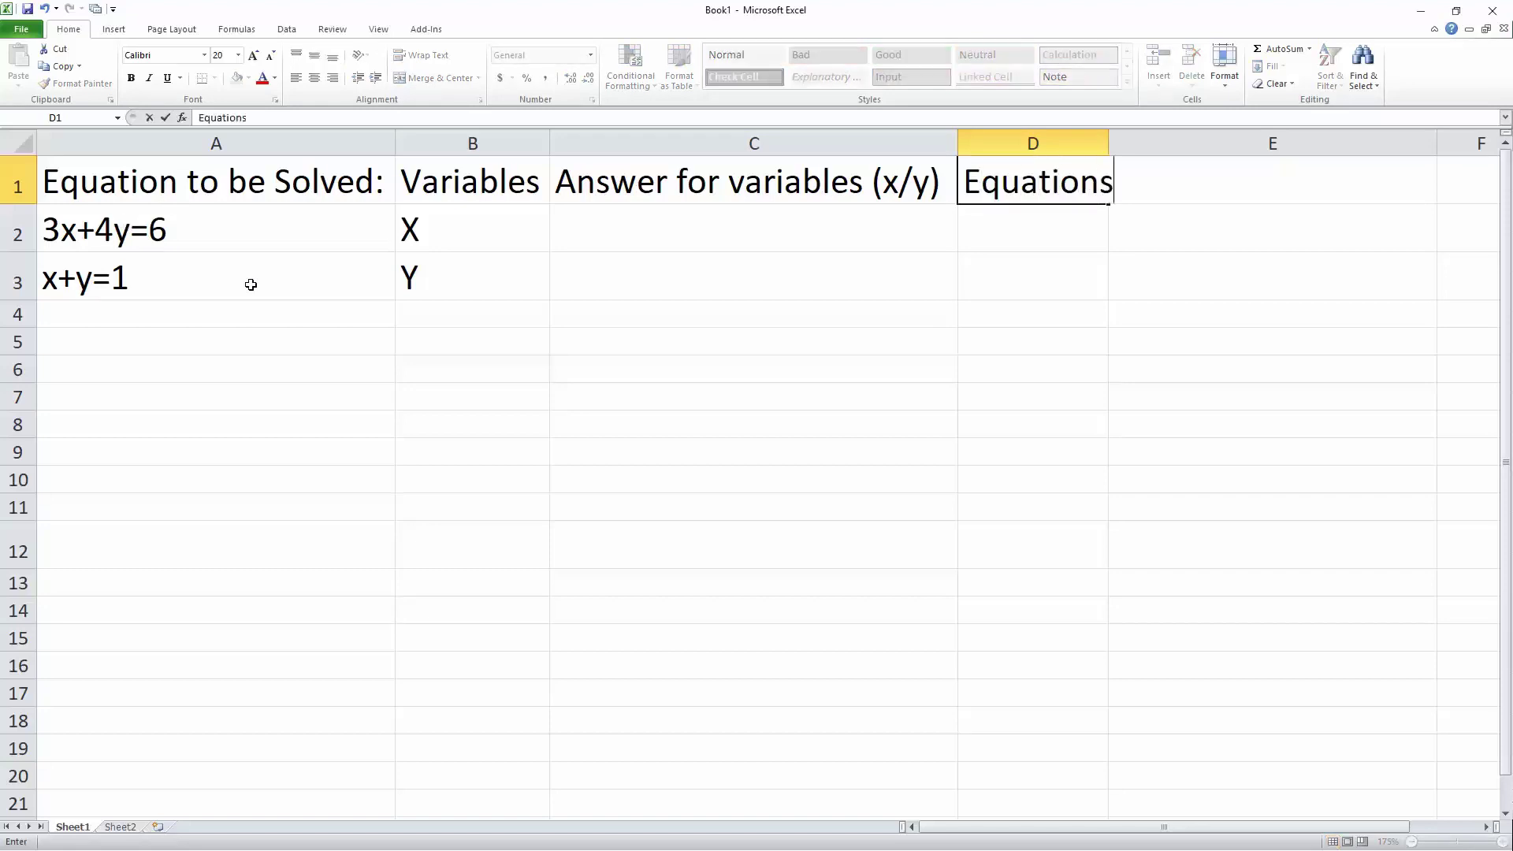
key("Return")
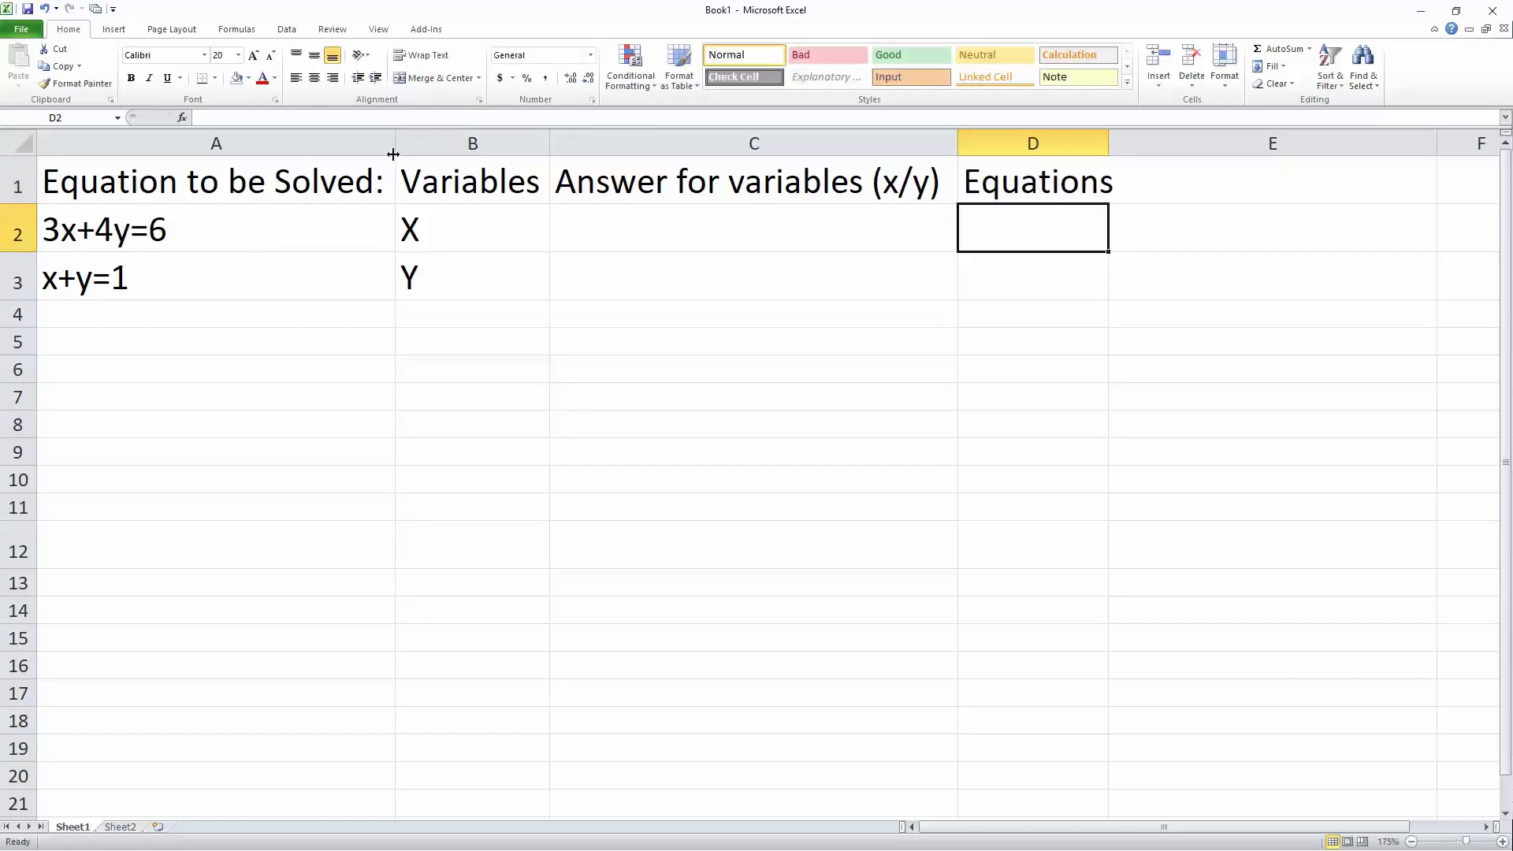
Step: Enter the first equation's formula =3*C2+4*C3 in D2
type("=")
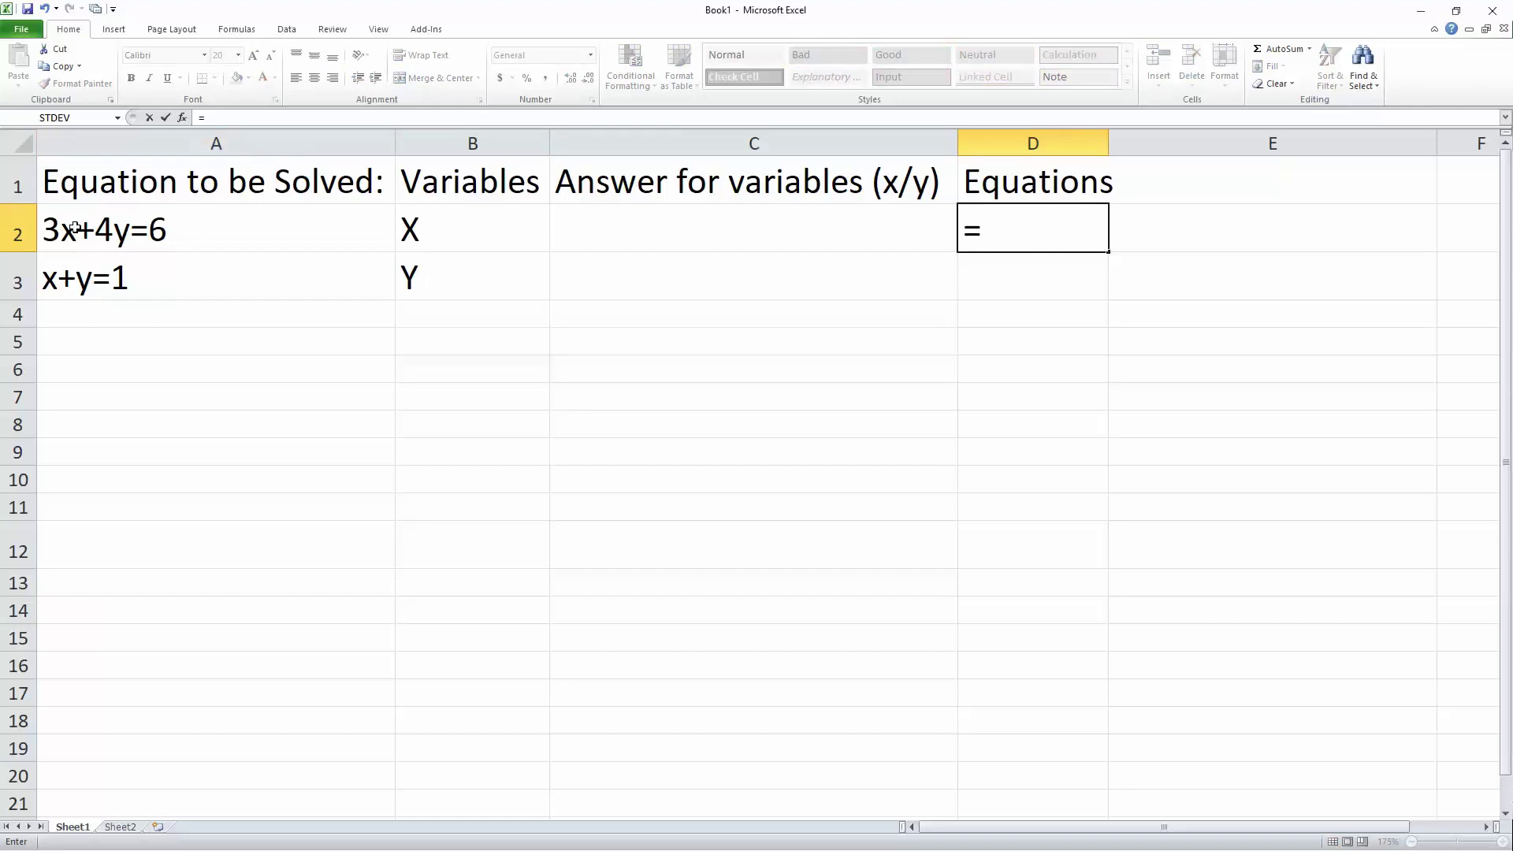
type("3*")
left_click(631, 232)
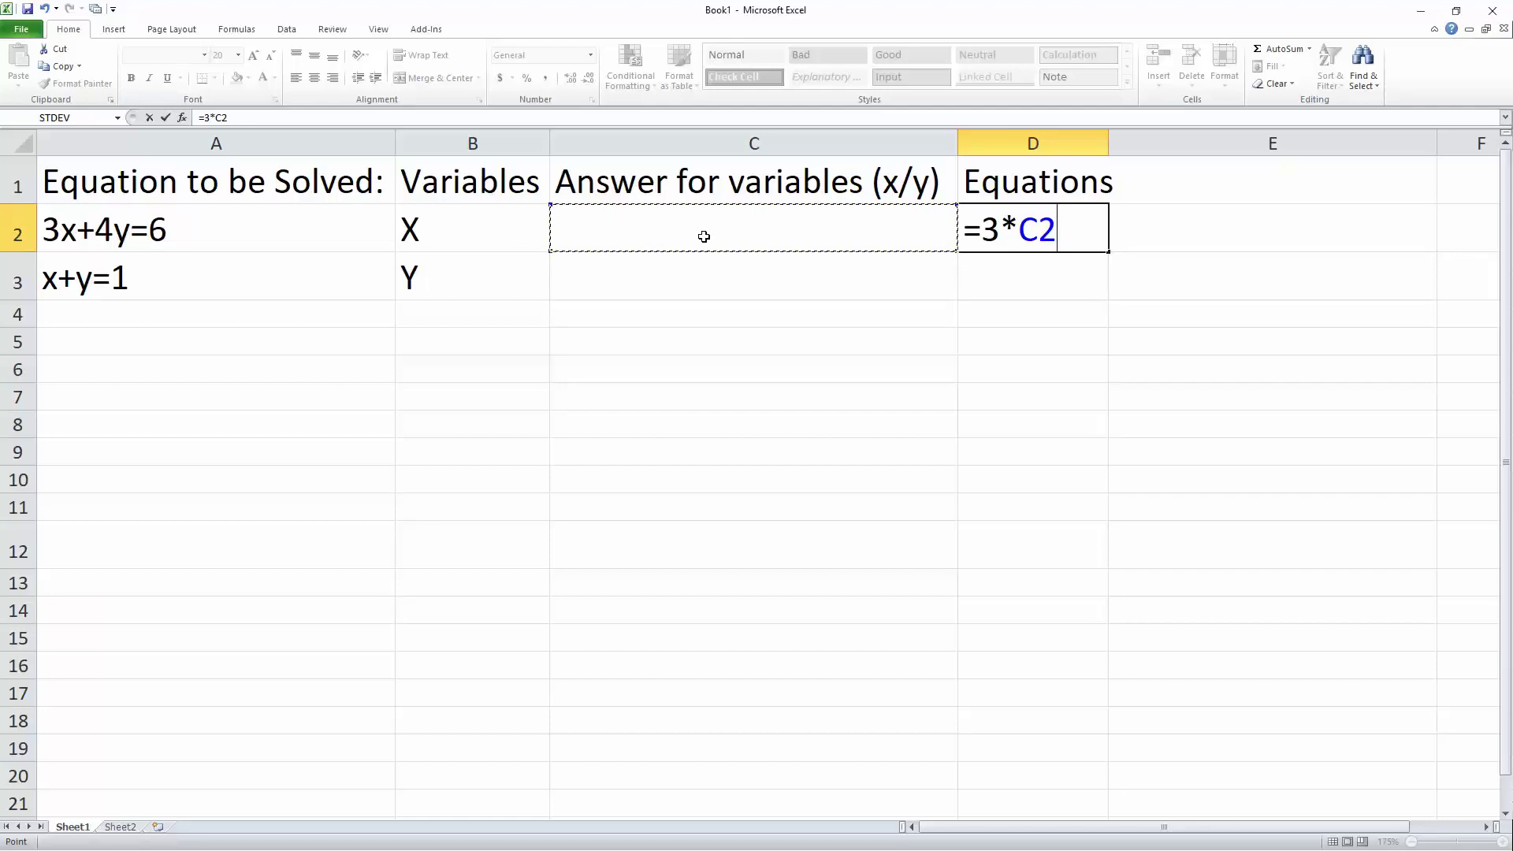
type("+4*")
left_click(788, 278)
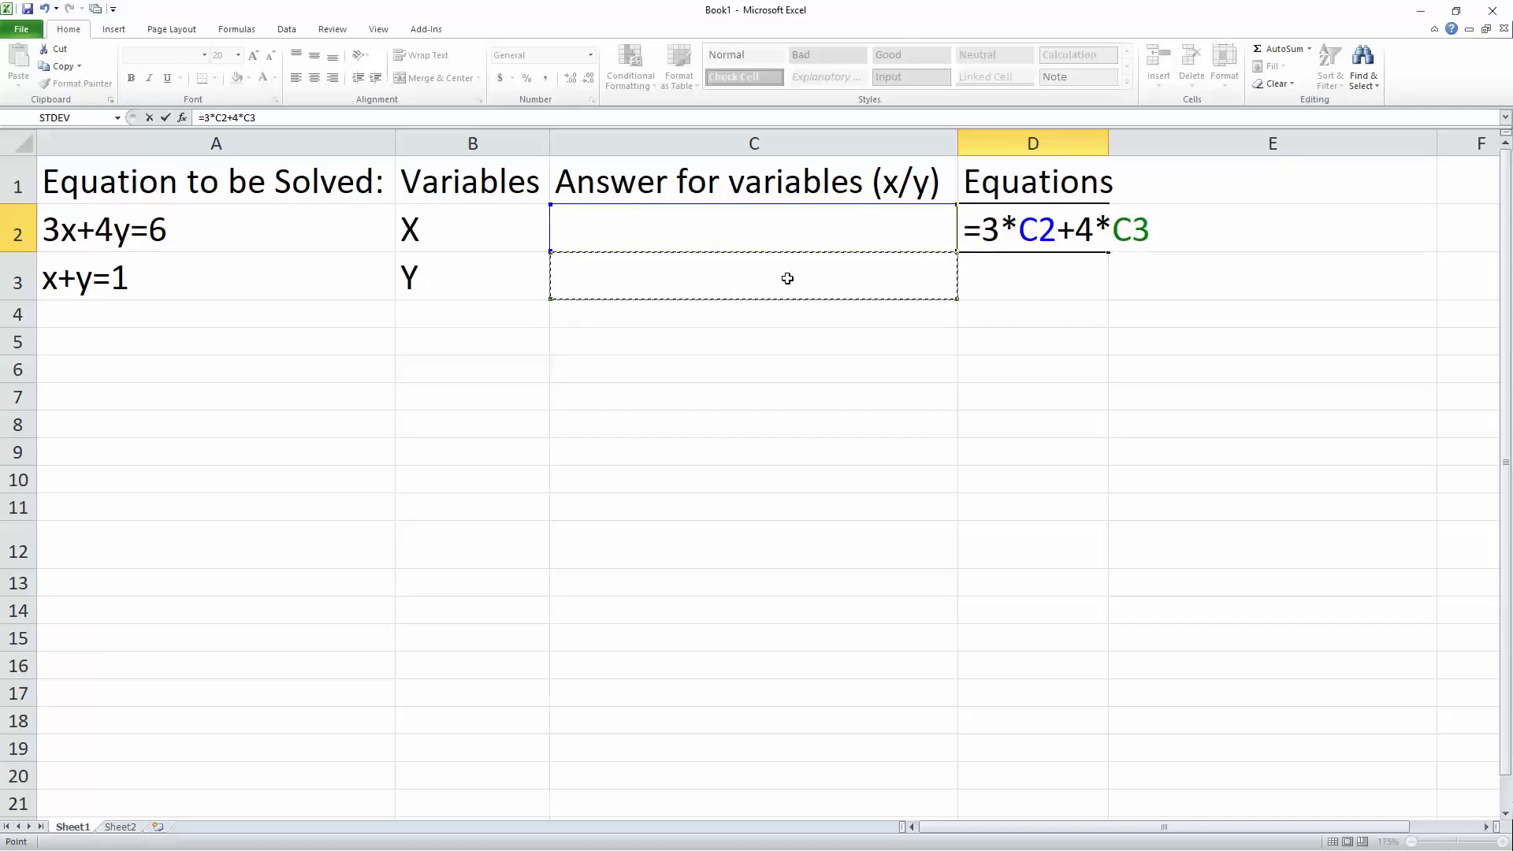
key("Return")
Step: Enter the second equation's formula =C2+C3 in D3
type("=")
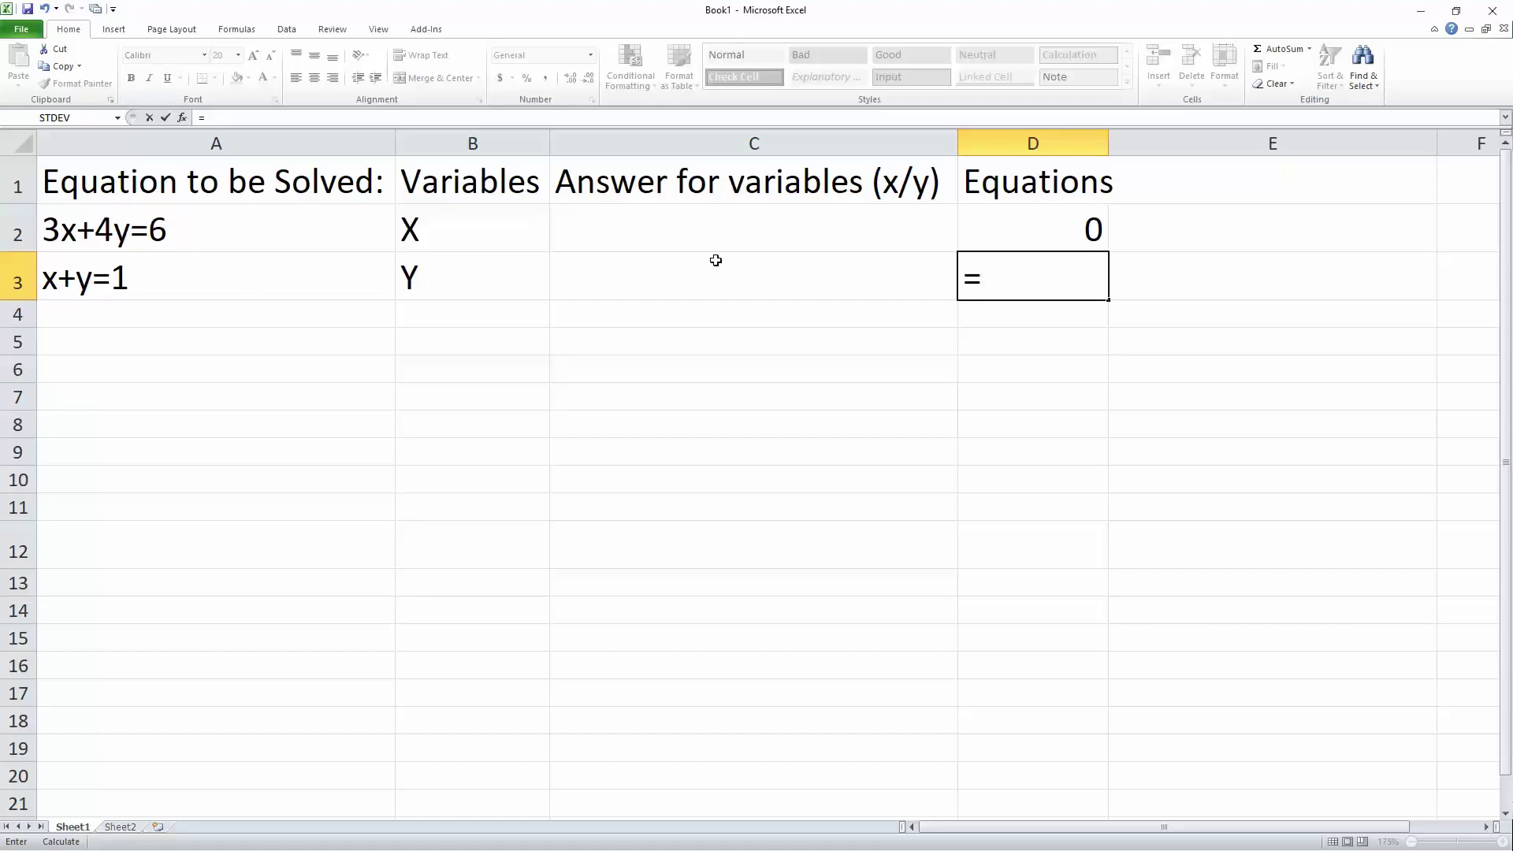
left_click(725, 223)
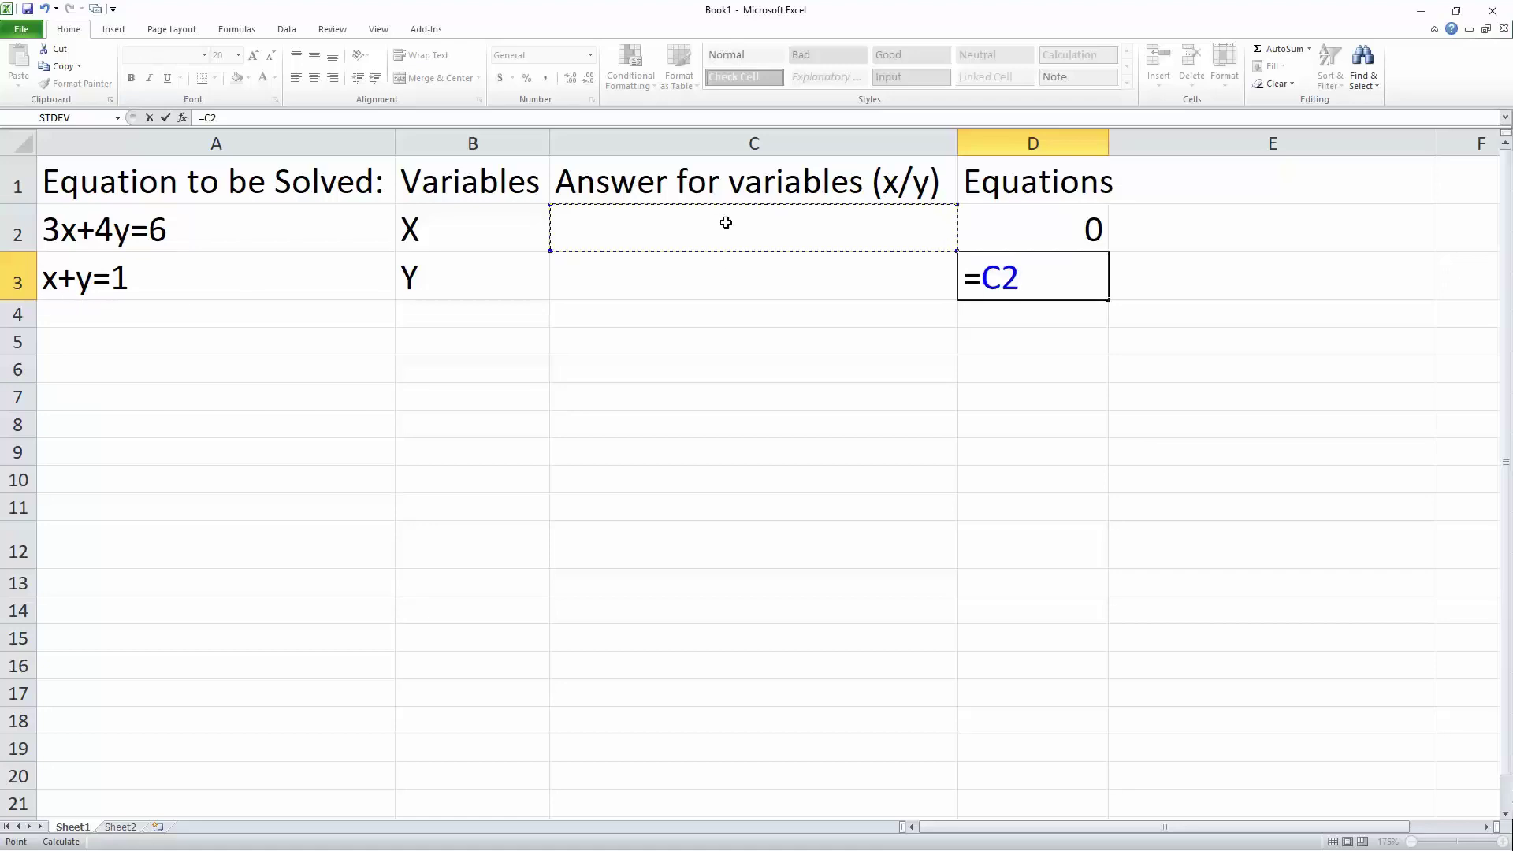
type("+")
left_click(691, 286)
key("Return")
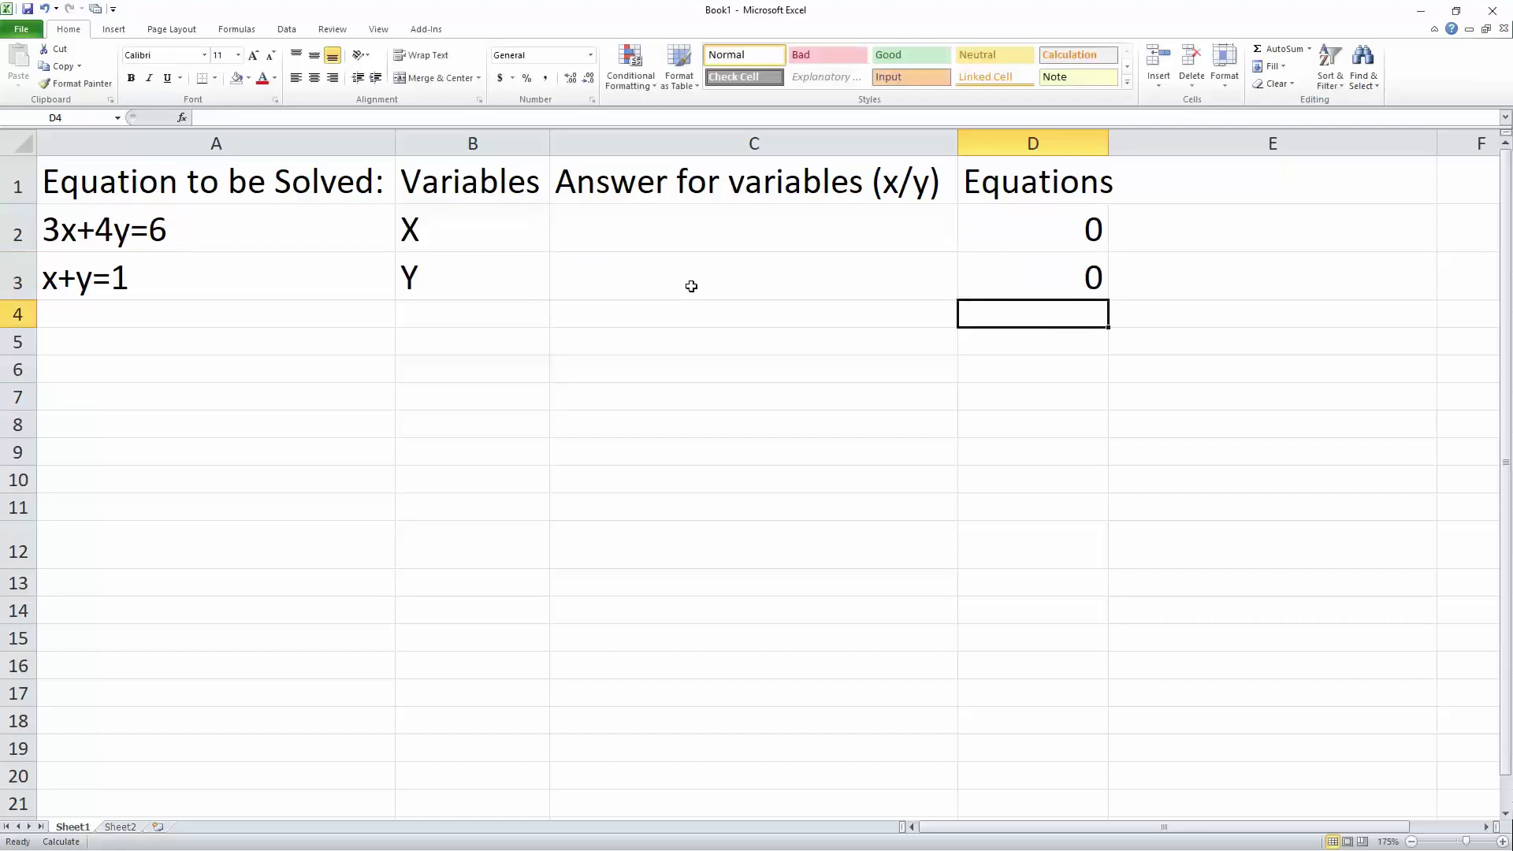
Step: Enter the heading "Answer for Equation" in E1 and auto-fit column D to its contents
left_click(1165, 176)
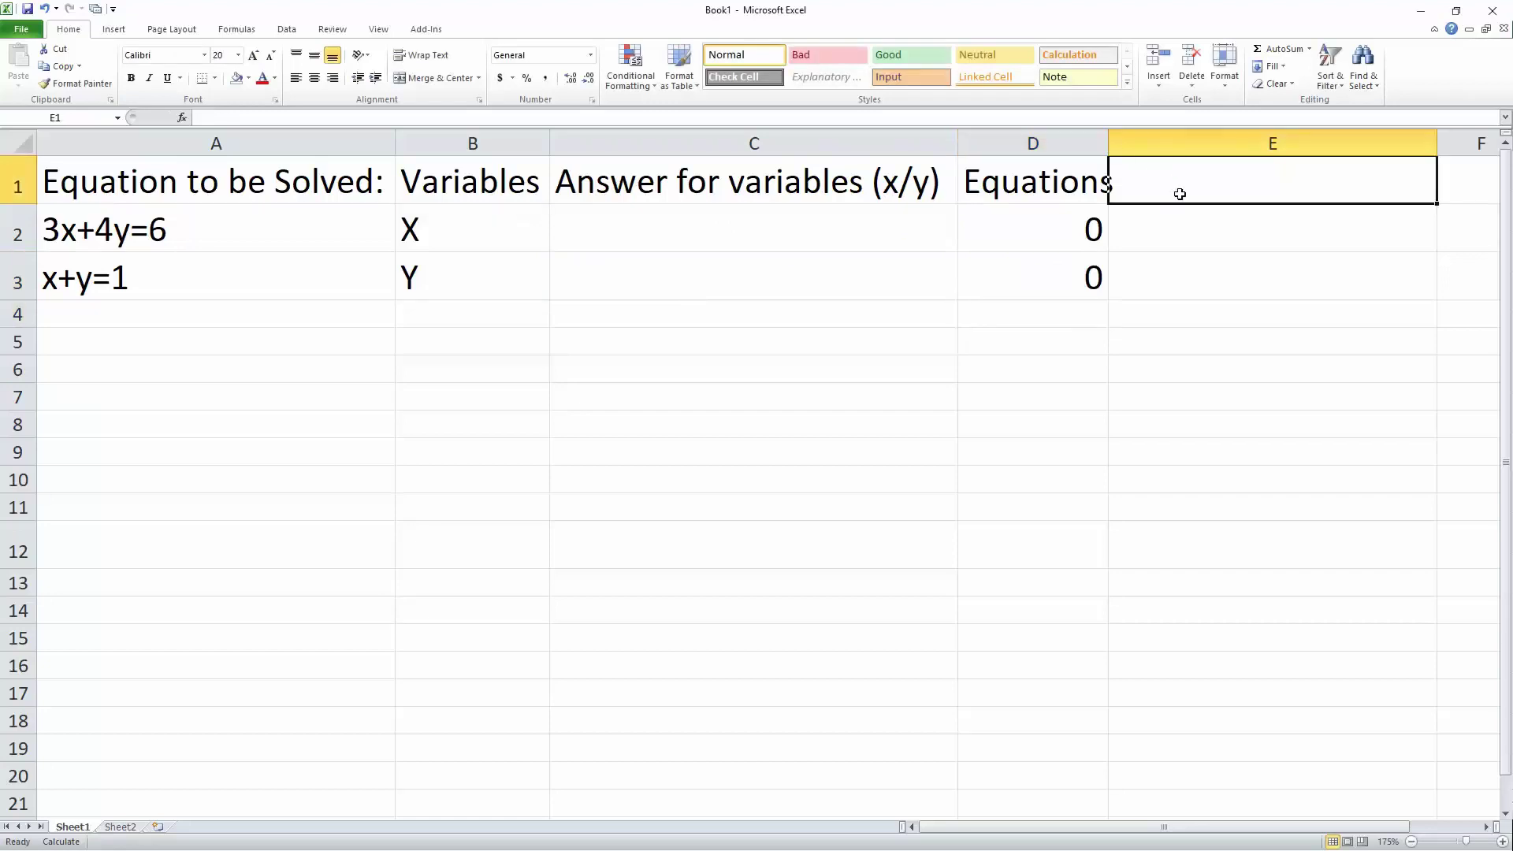
type("Answ")
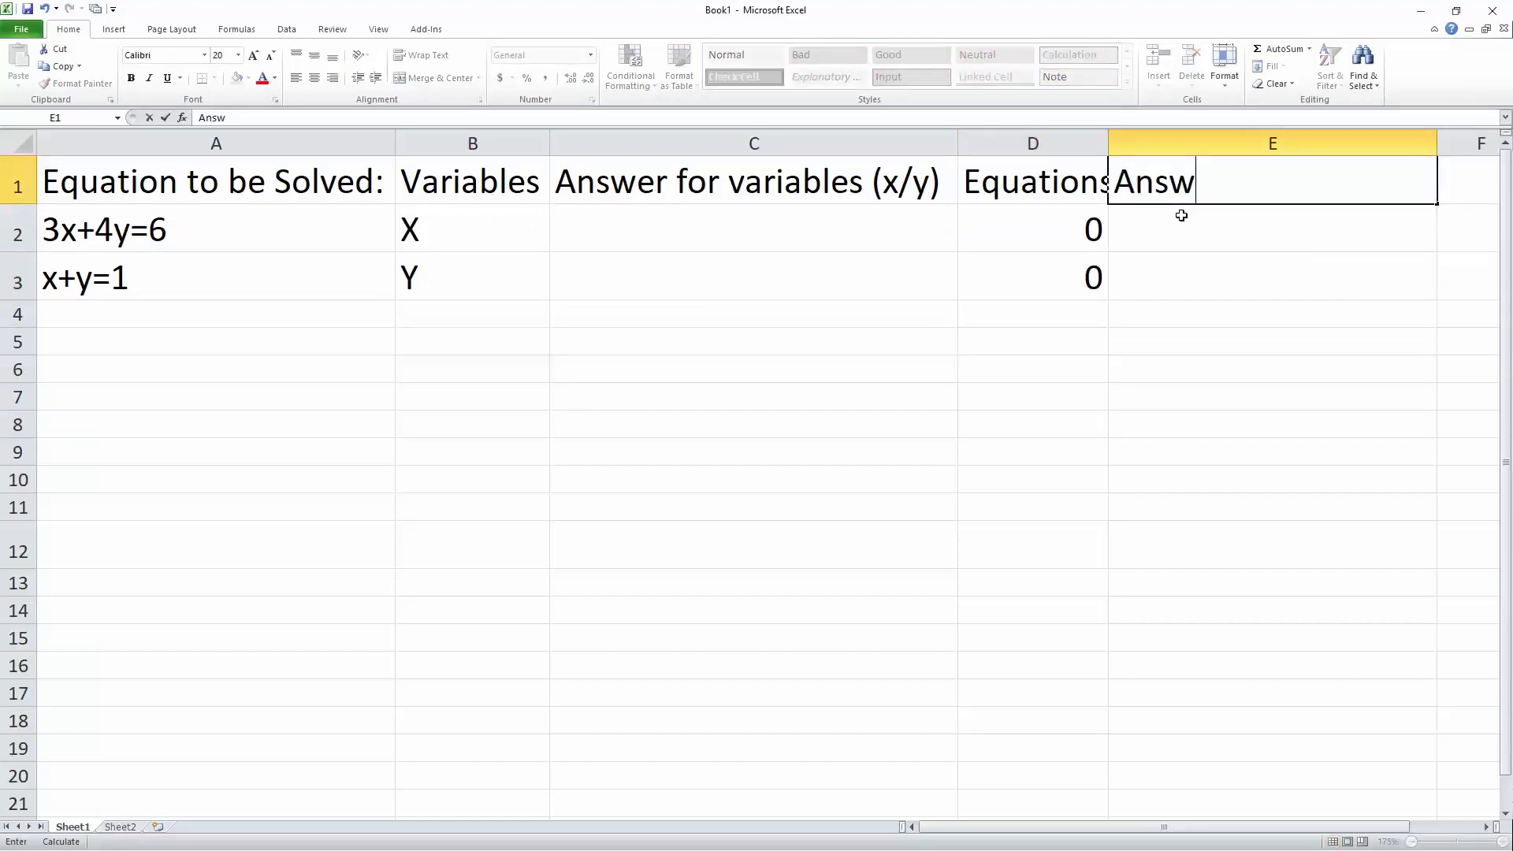
type("er for Equation")
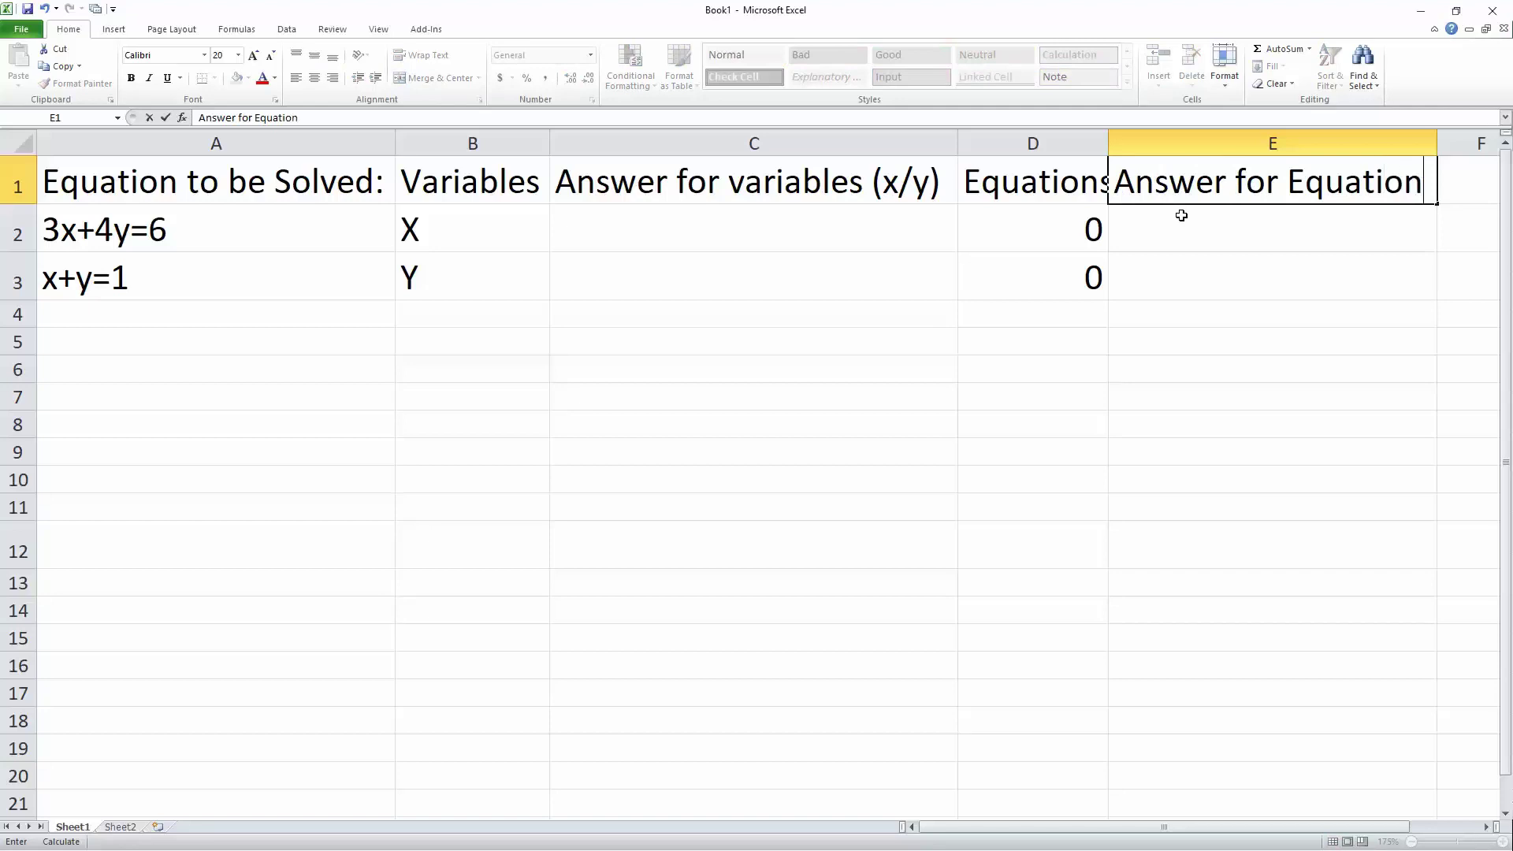
key("Return")
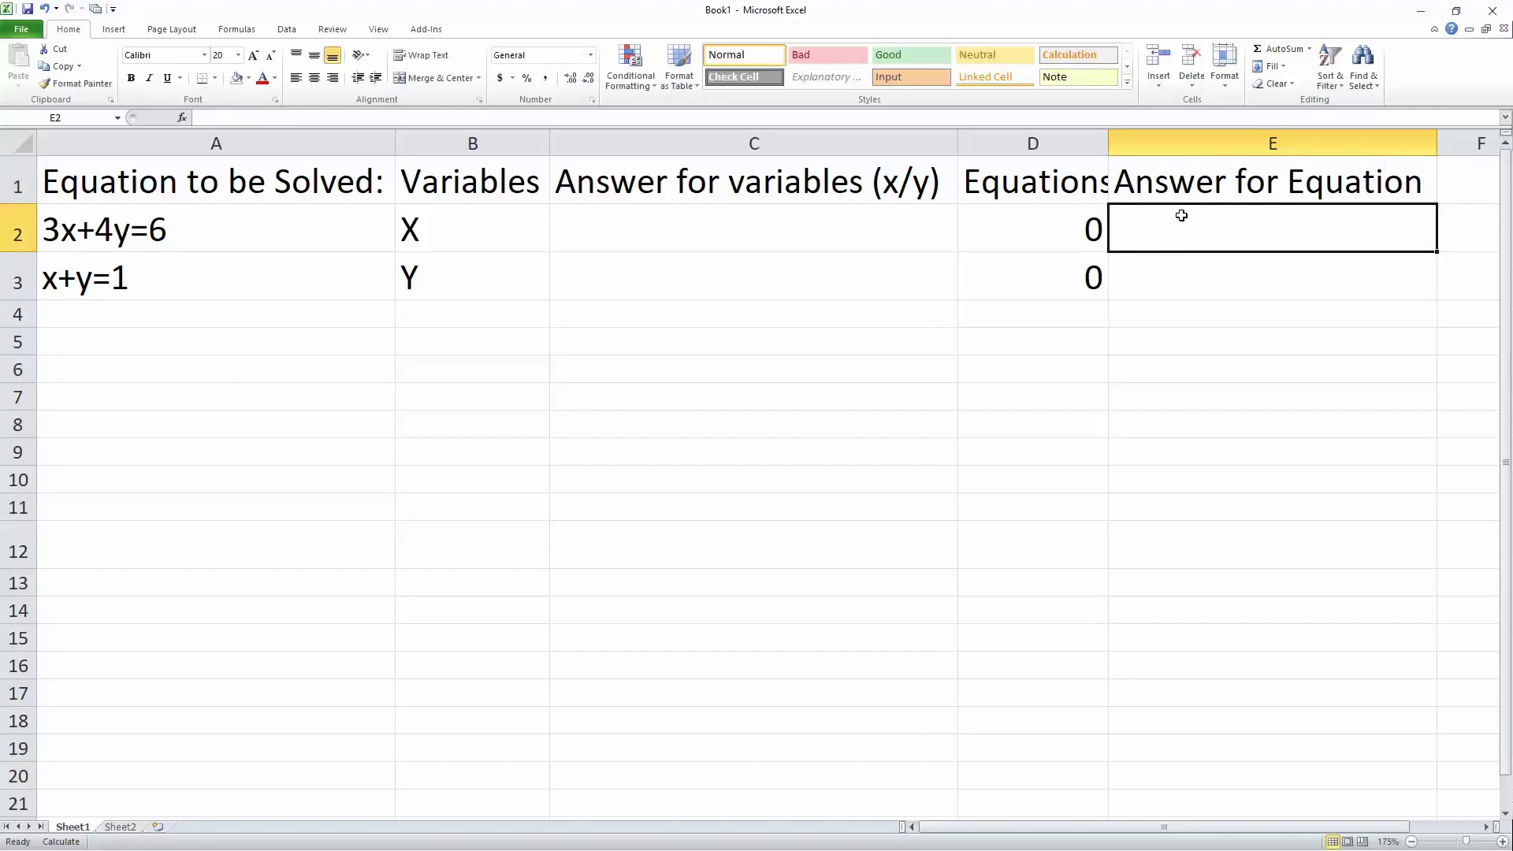
double_click(1108, 143)
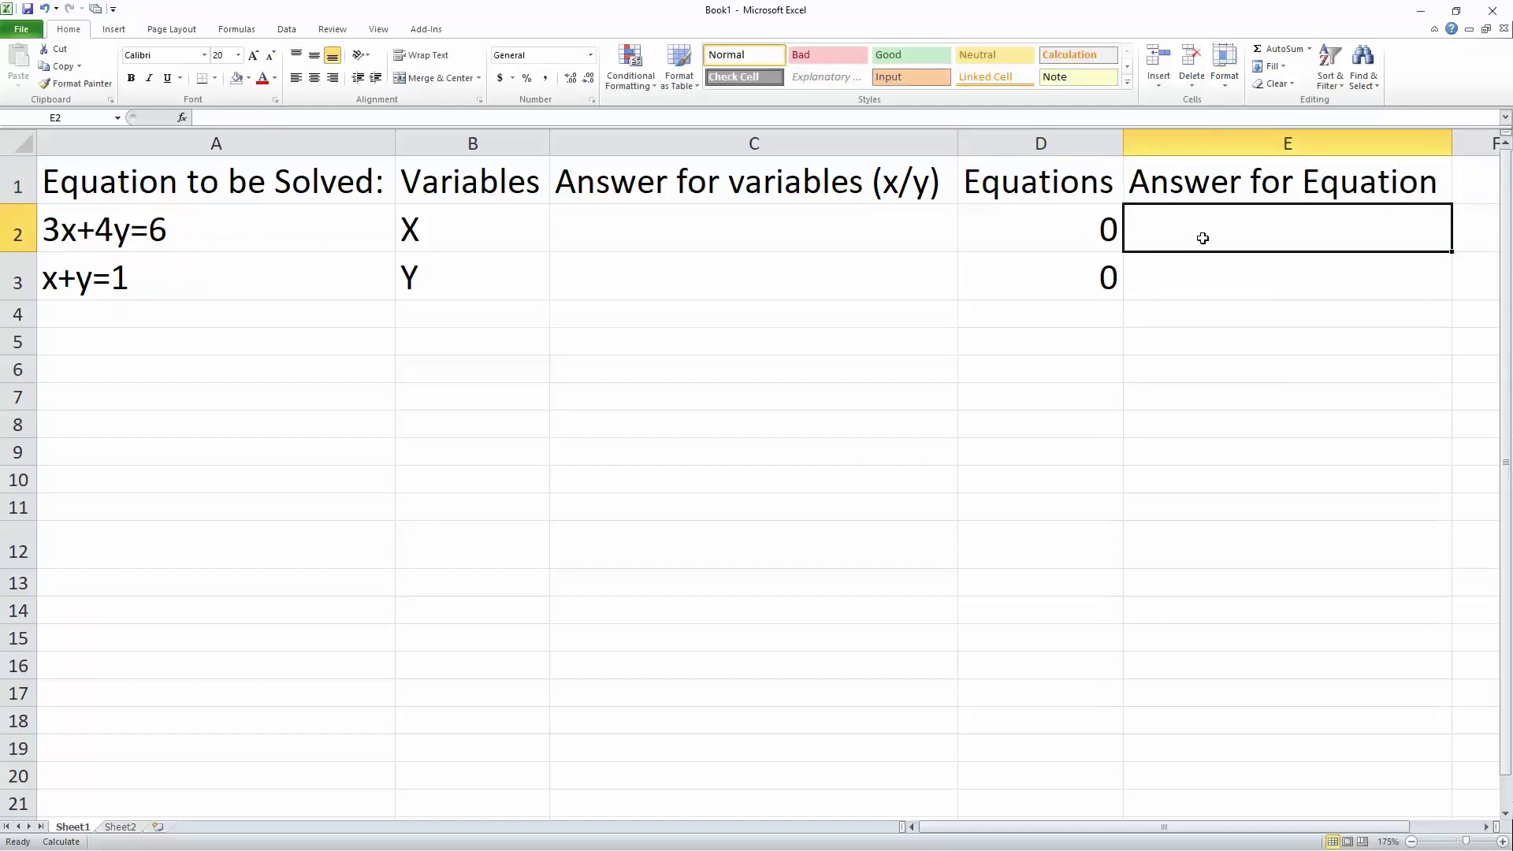
Step: Enter the equations' right-hand values under "Answer for Equation": 6 in E2 and 1 in E3
type("6")
key("Return")
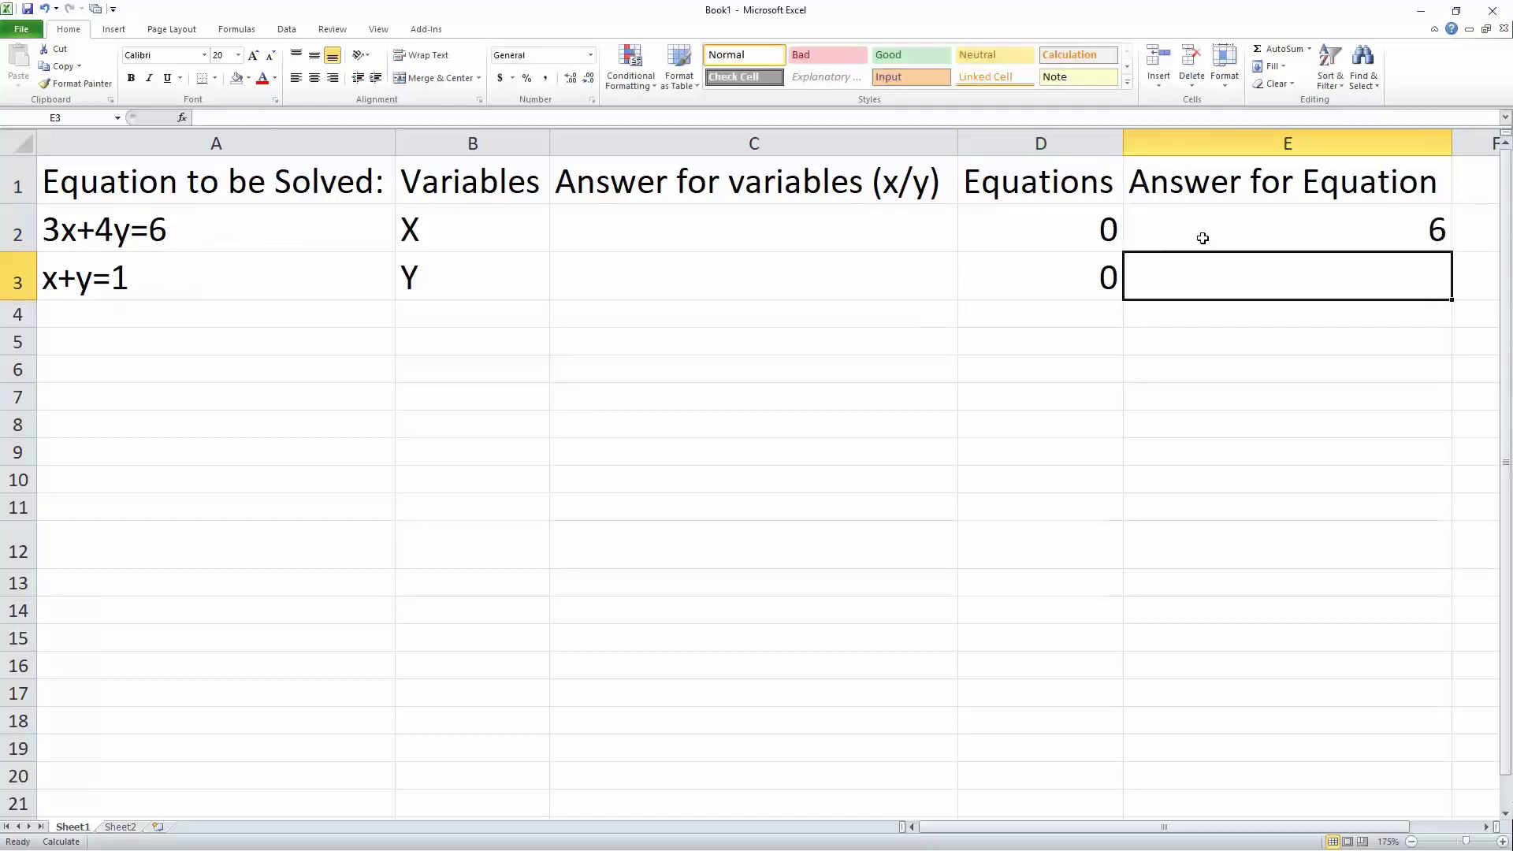
type("1")
key("Return")
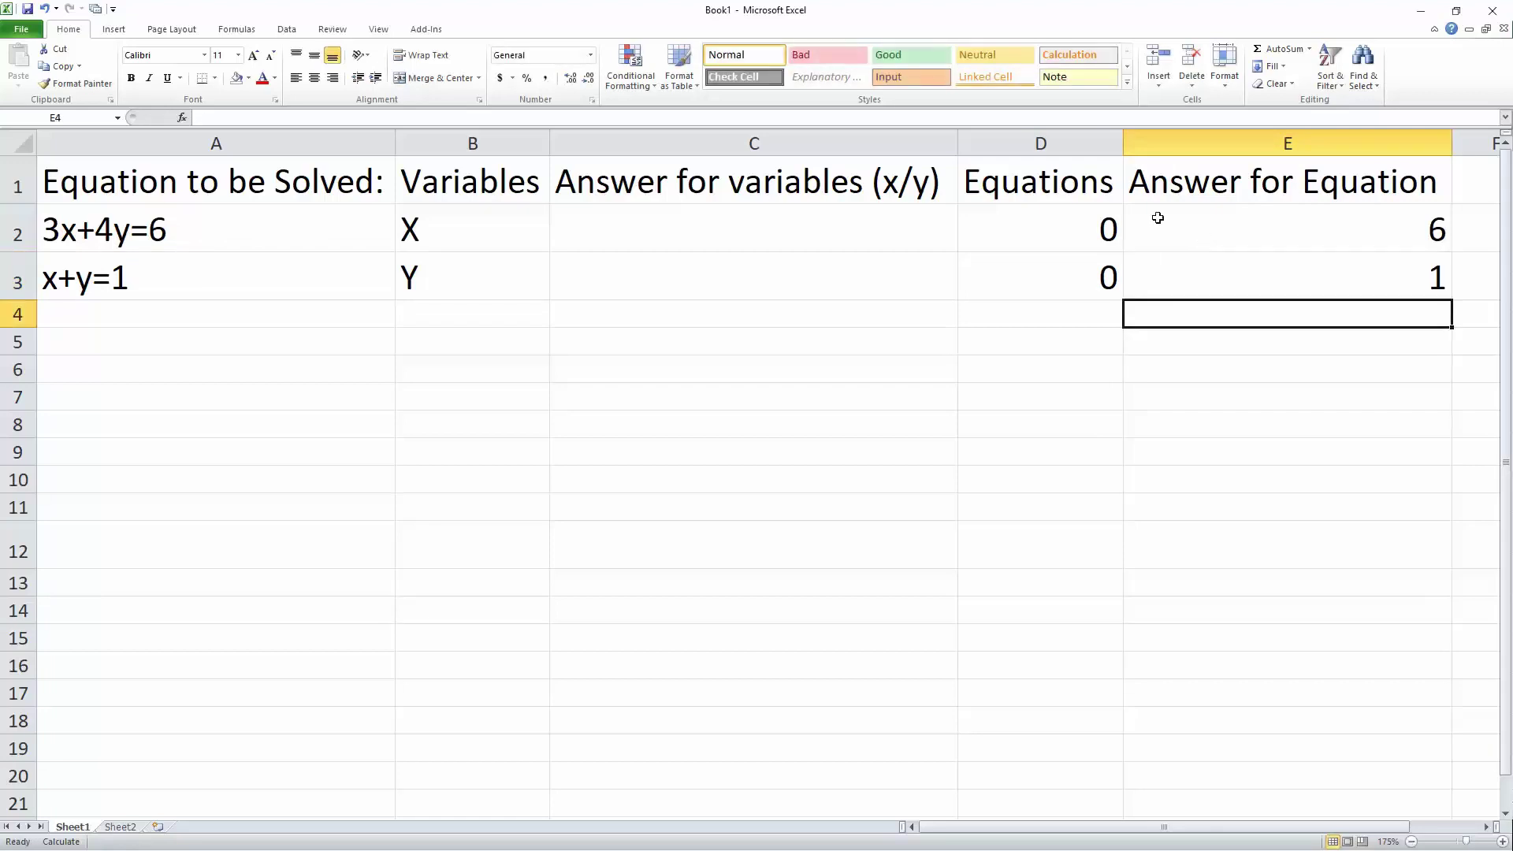
Step: Open Solver and set the objective to cell D2 with a target value of 6
left_click(286, 30)
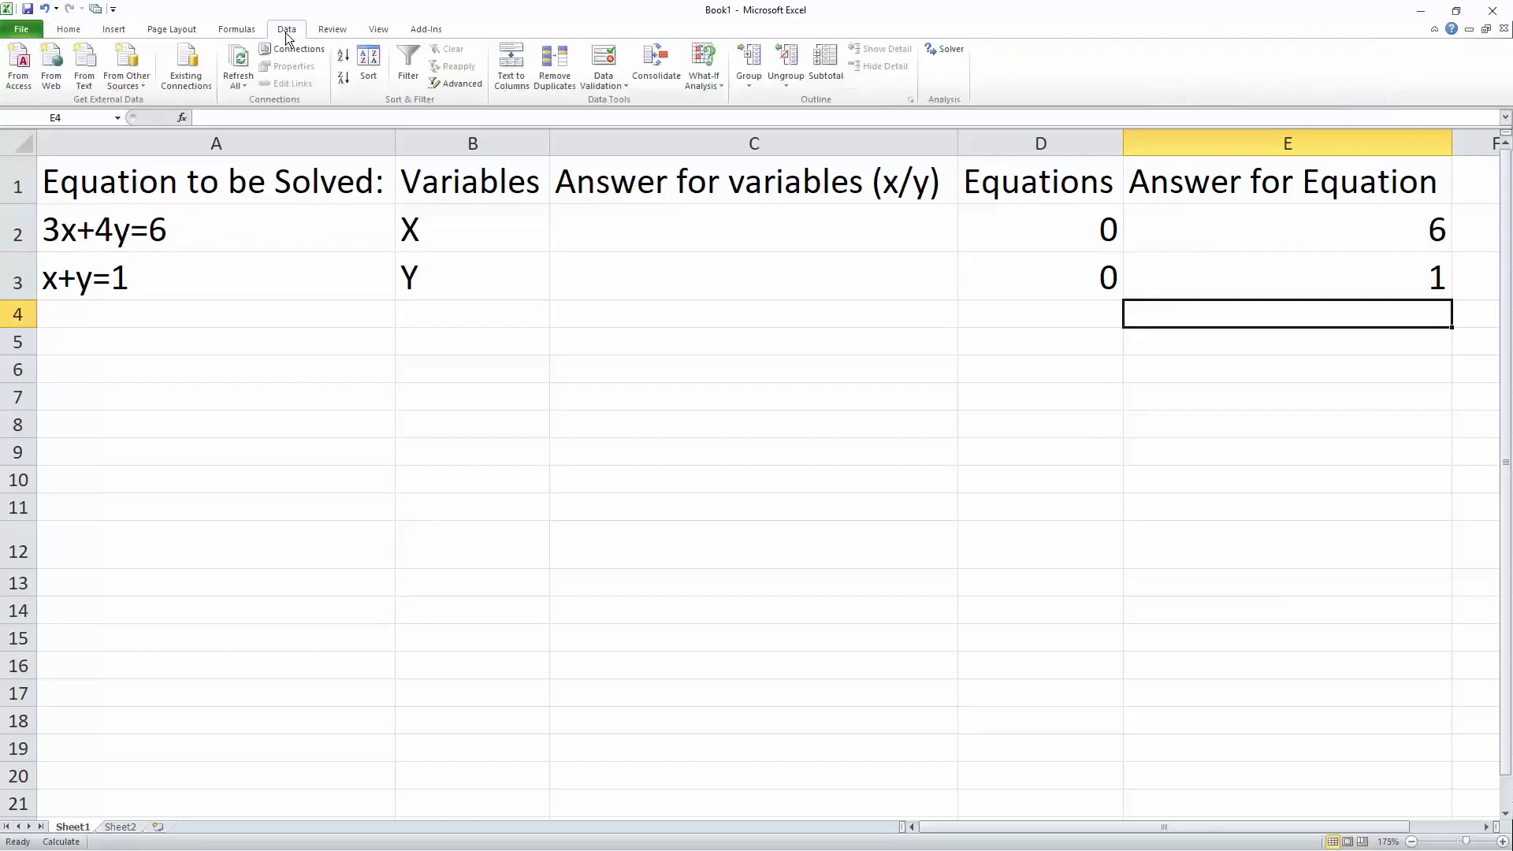
left_click(951, 49)
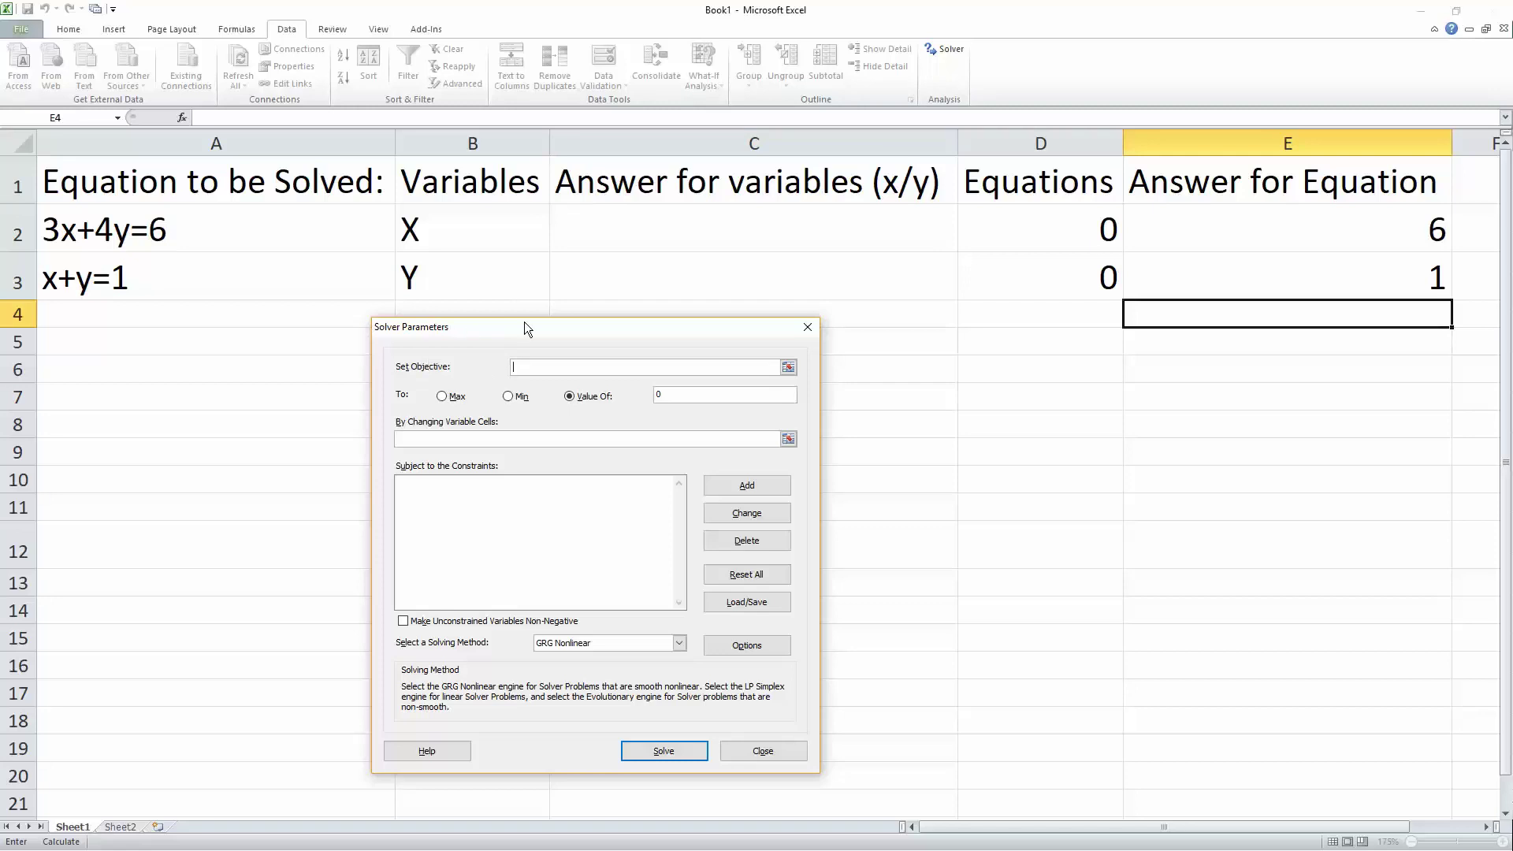
left_click(1054, 226)
left_click(686, 397)
Step: Add a Solver constraint requiring cell D3 to equal 1
left_click(554, 490)
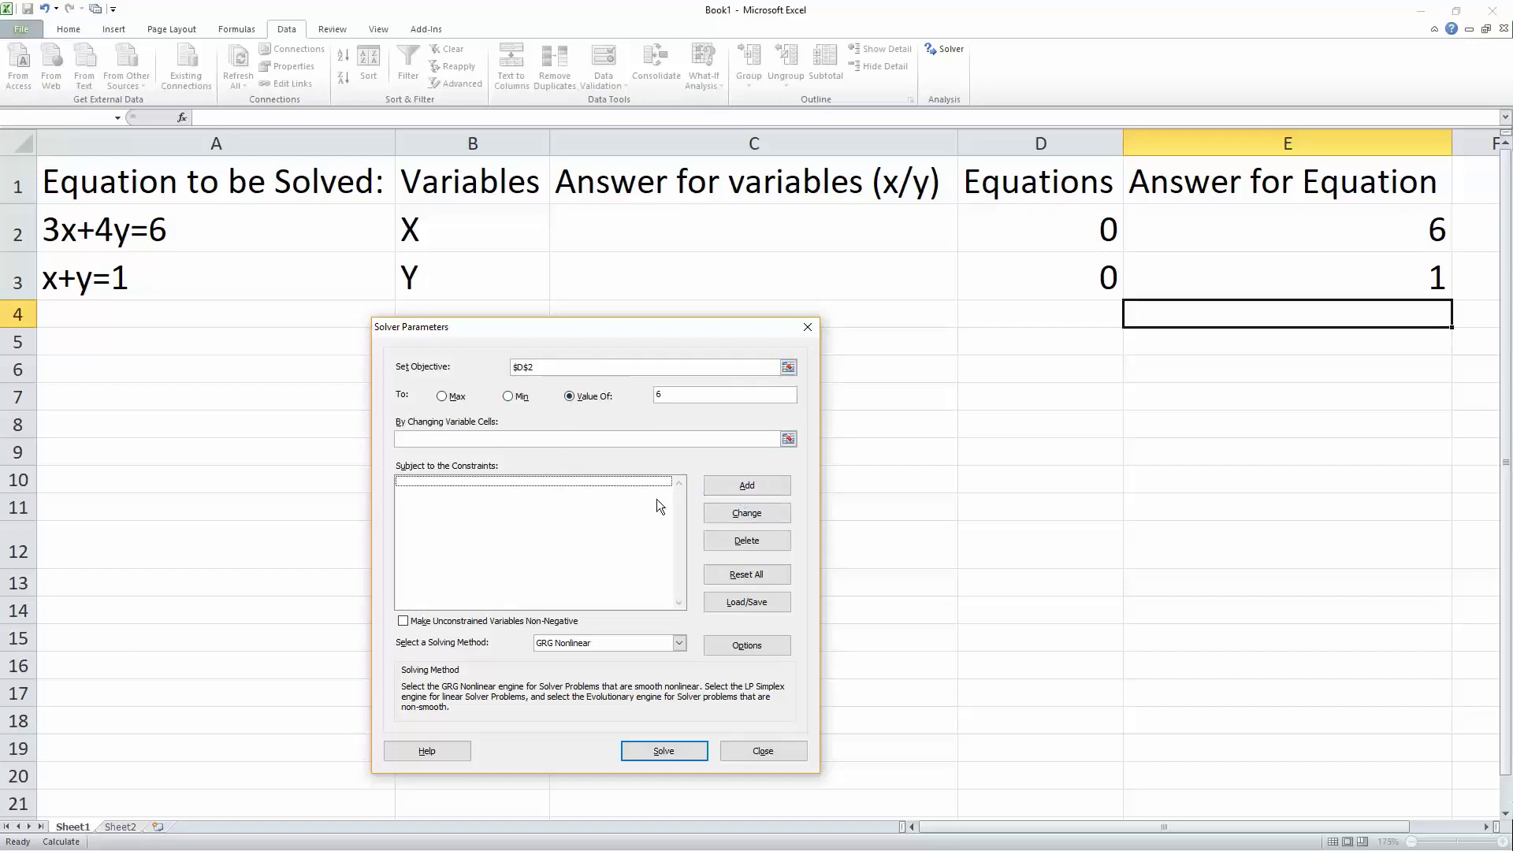
left_click(745, 487)
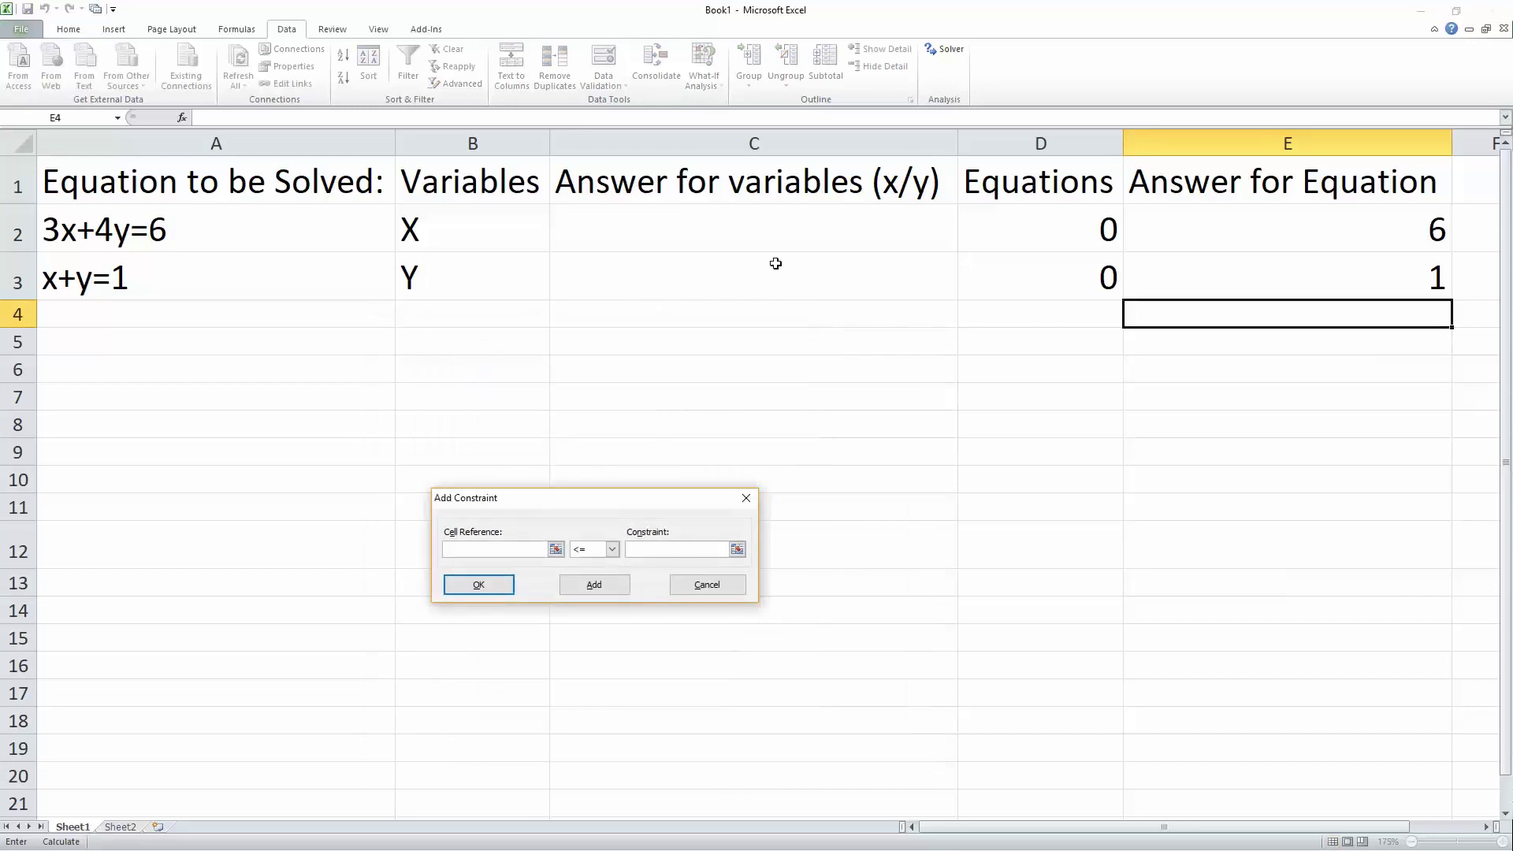
left_click(1070, 284)
left_click(606, 549)
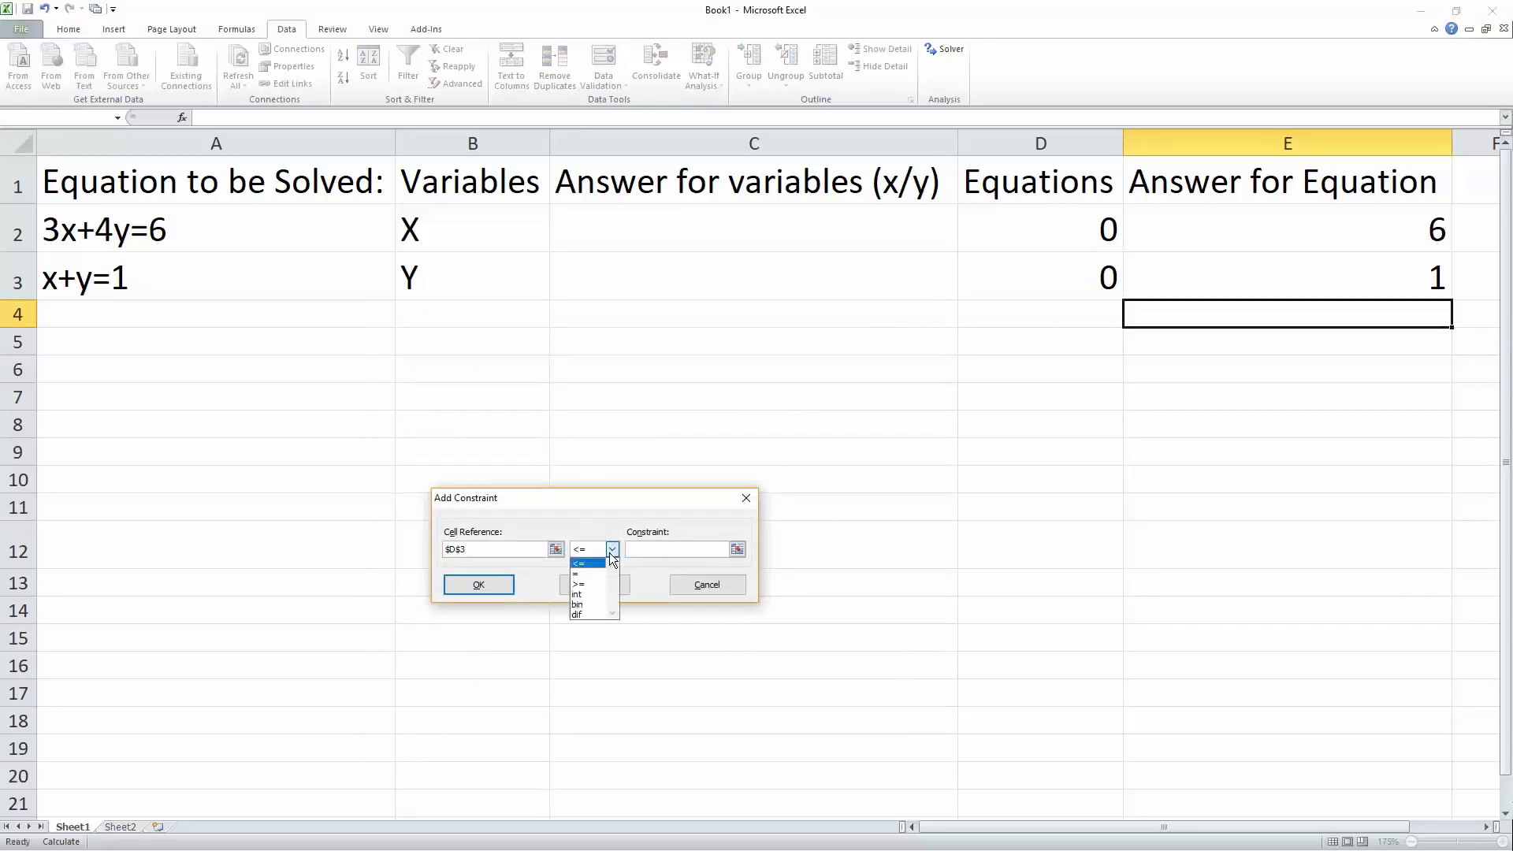
left_click(584, 575)
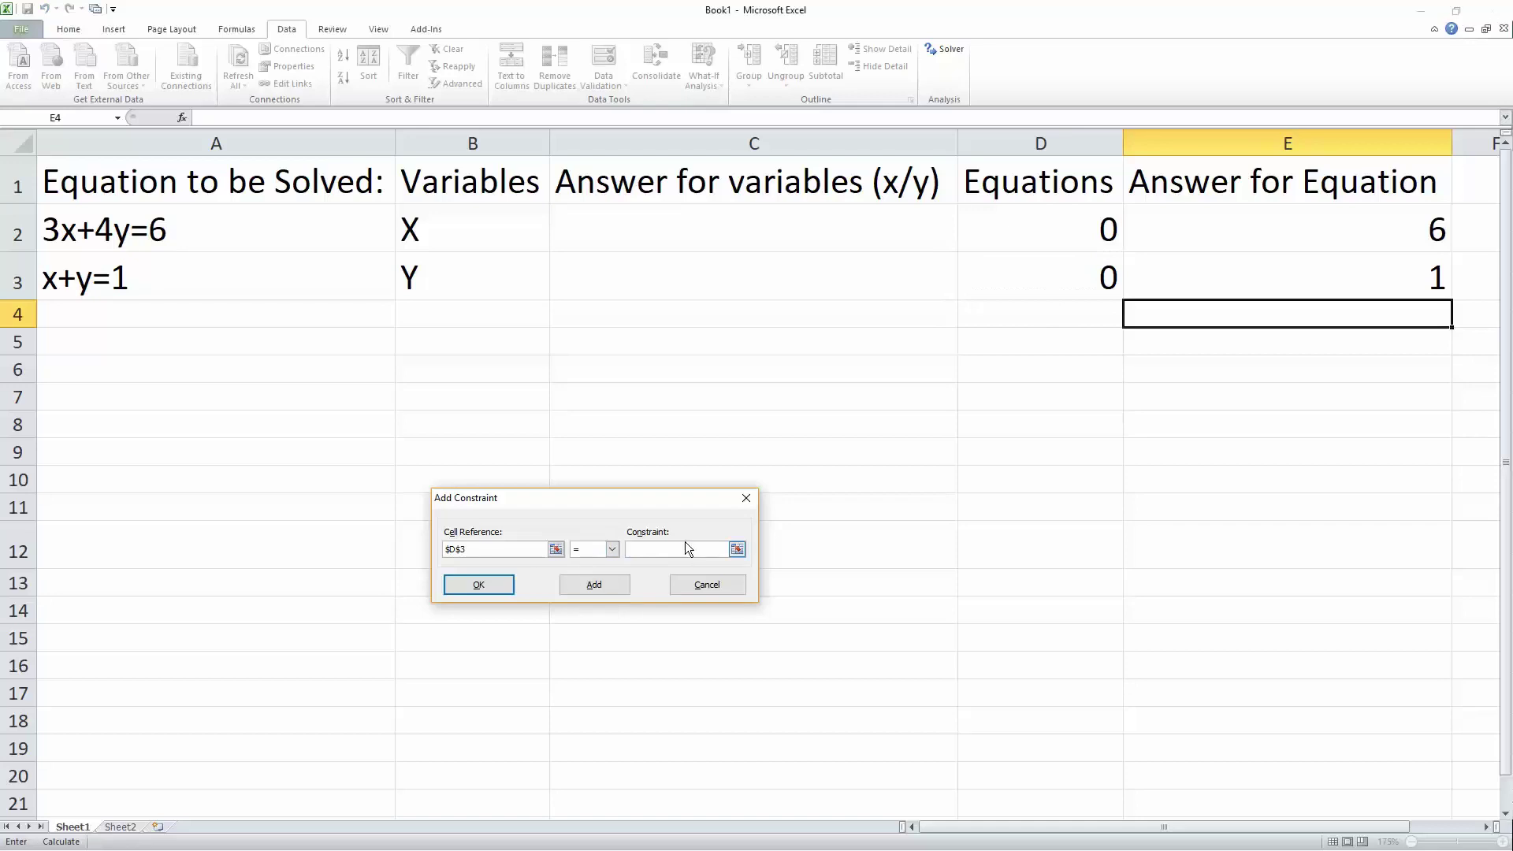
type("1")
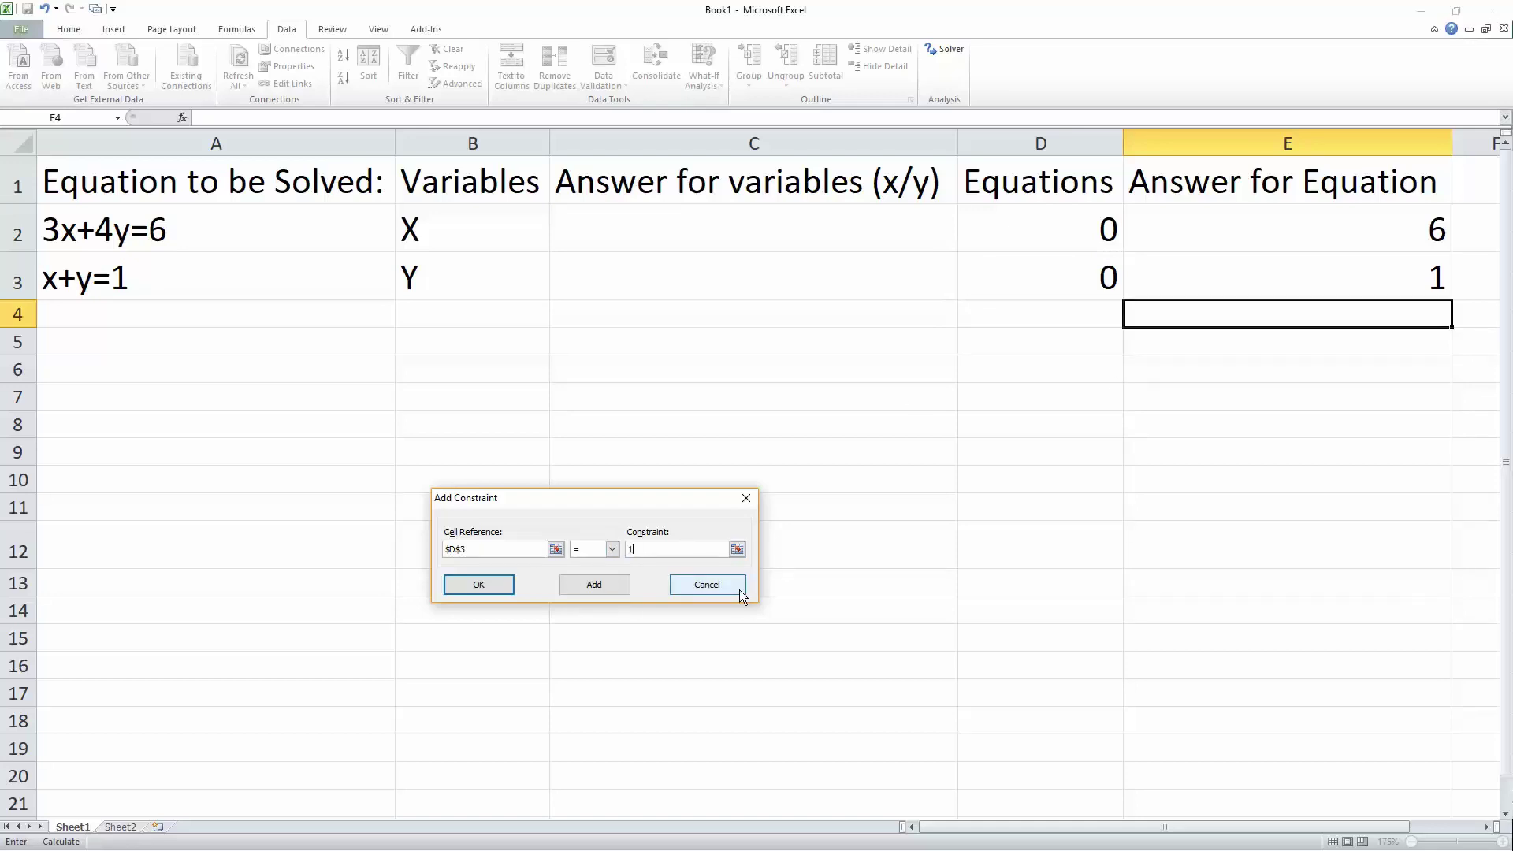
left_click(489, 591)
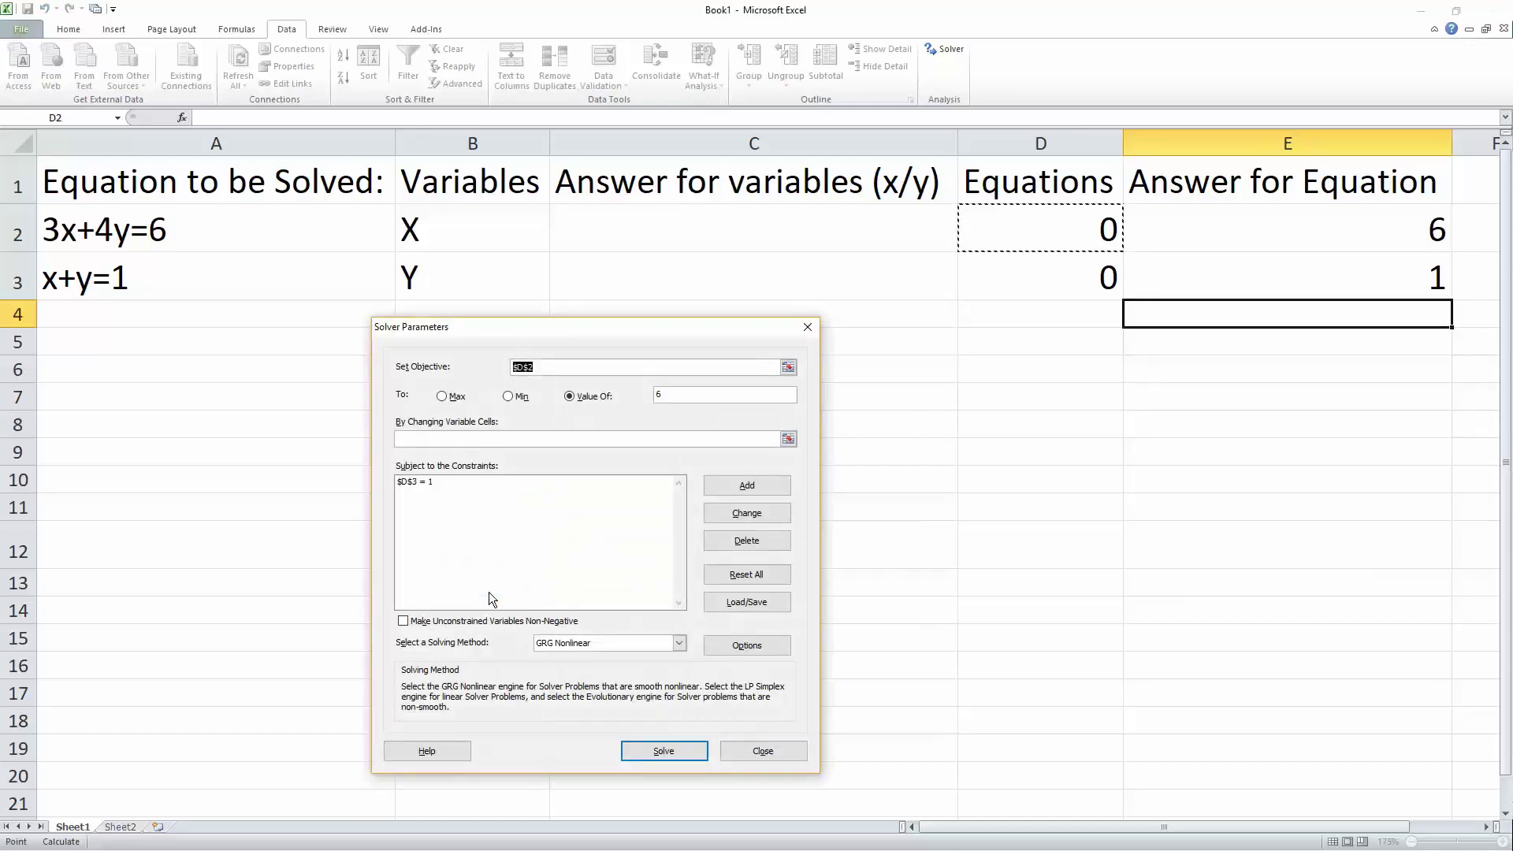
Step: Set the Solver's changing variable cells to C2:C3
left_click(788, 439)
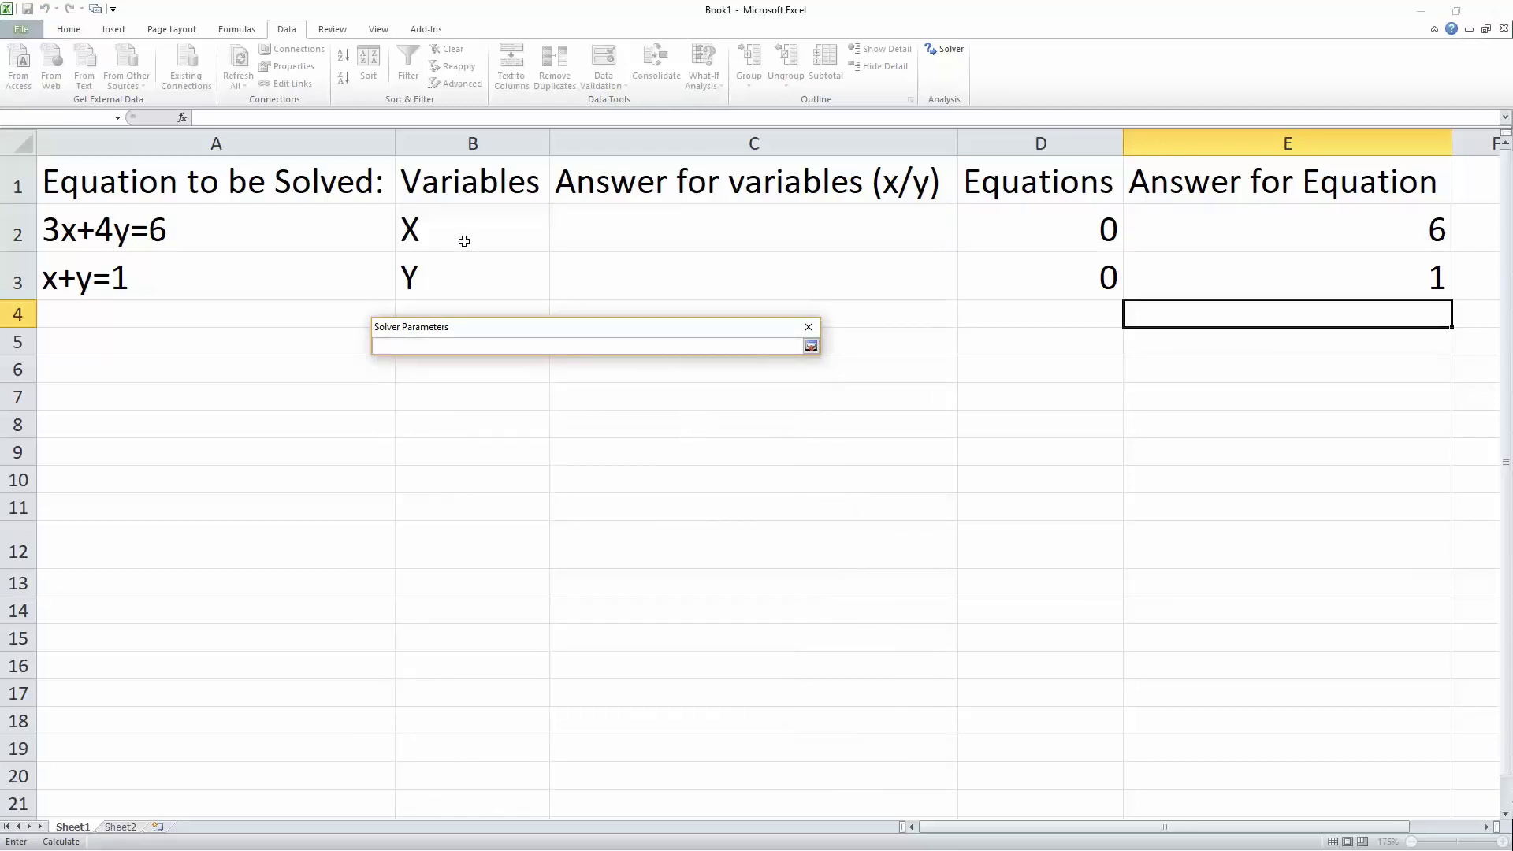
left_click_drag(696, 219, 693, 268)
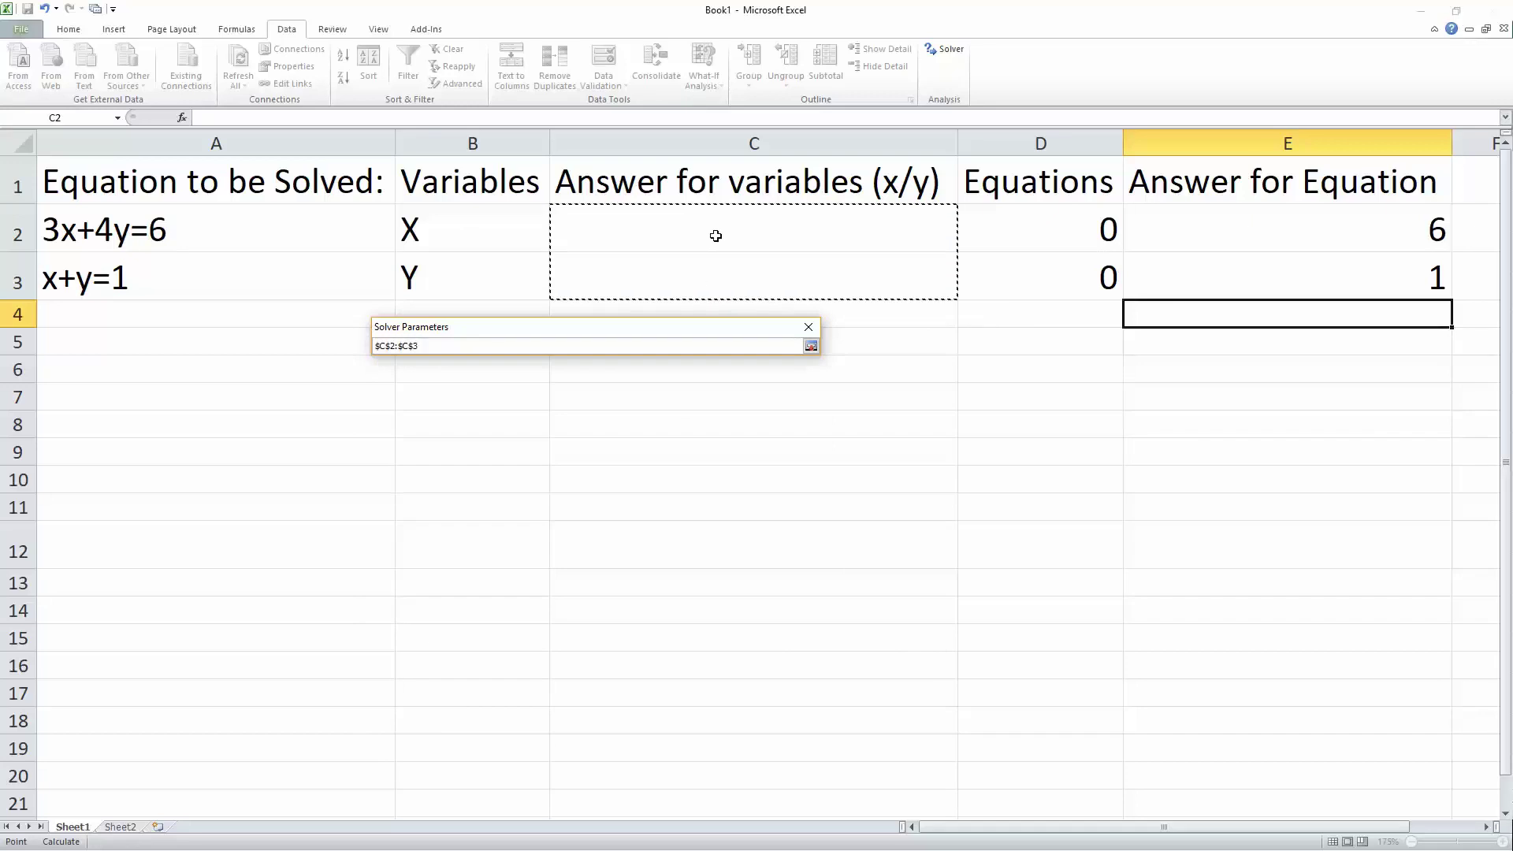
key("Return")
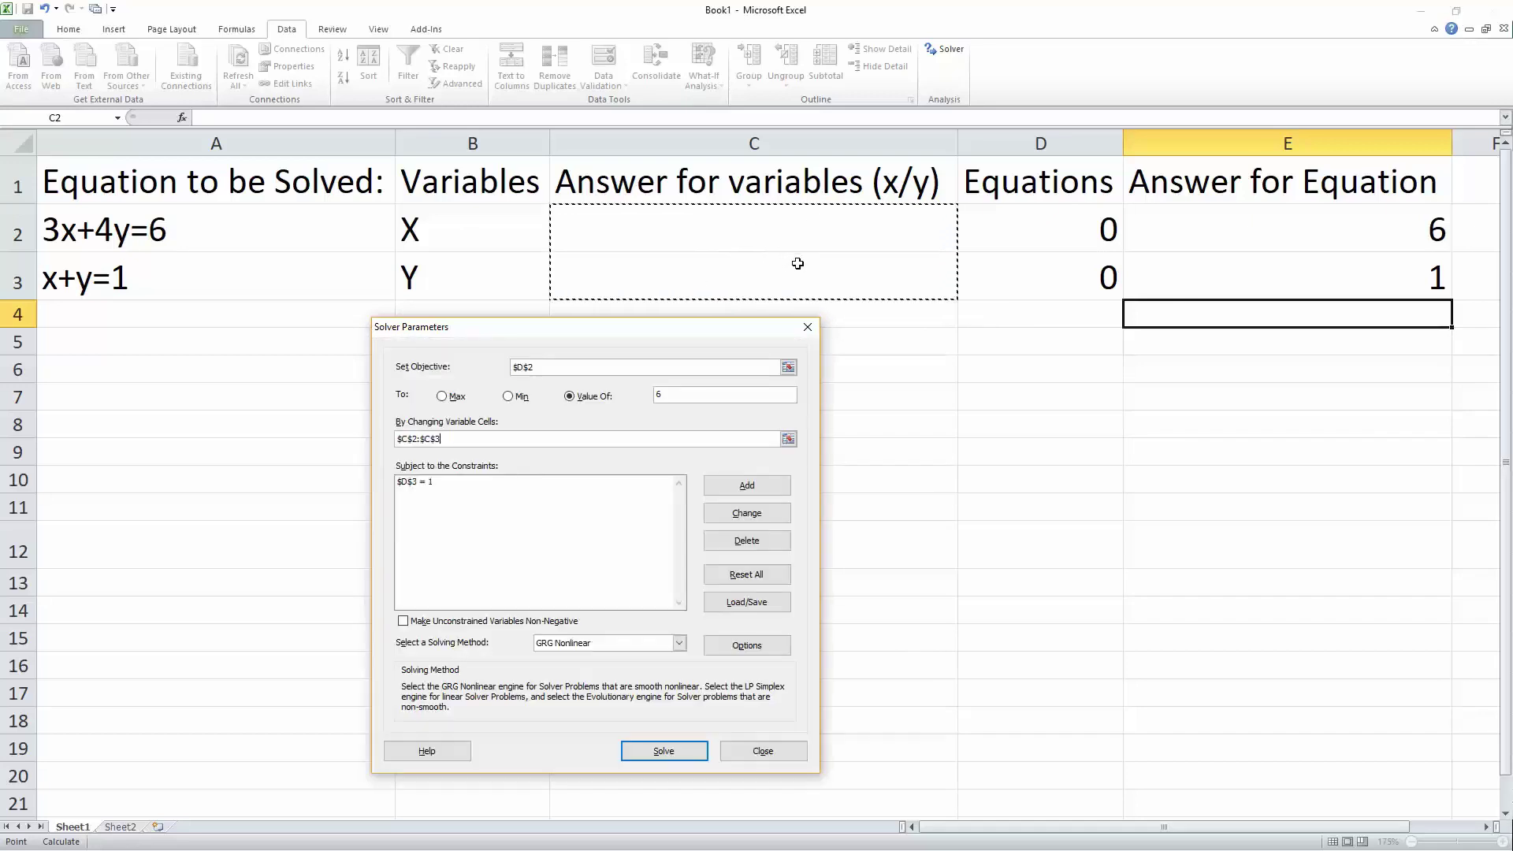
Step: Run Solver with unconstrained variables allowed to be negative and accept the solution
left_click(406, 622)
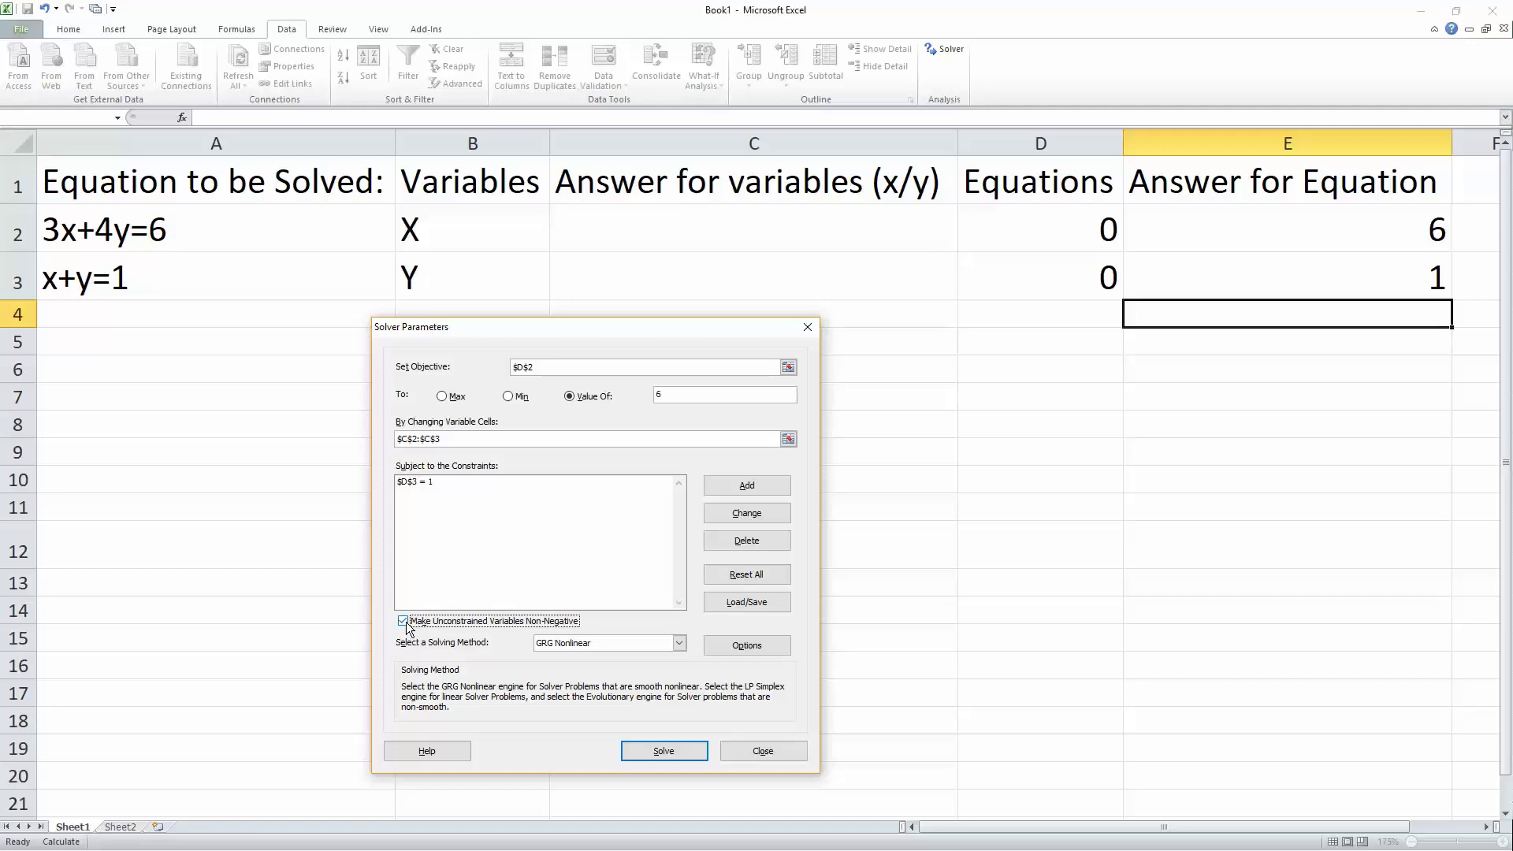
left_click(670, 753)
left_click(621, 454)
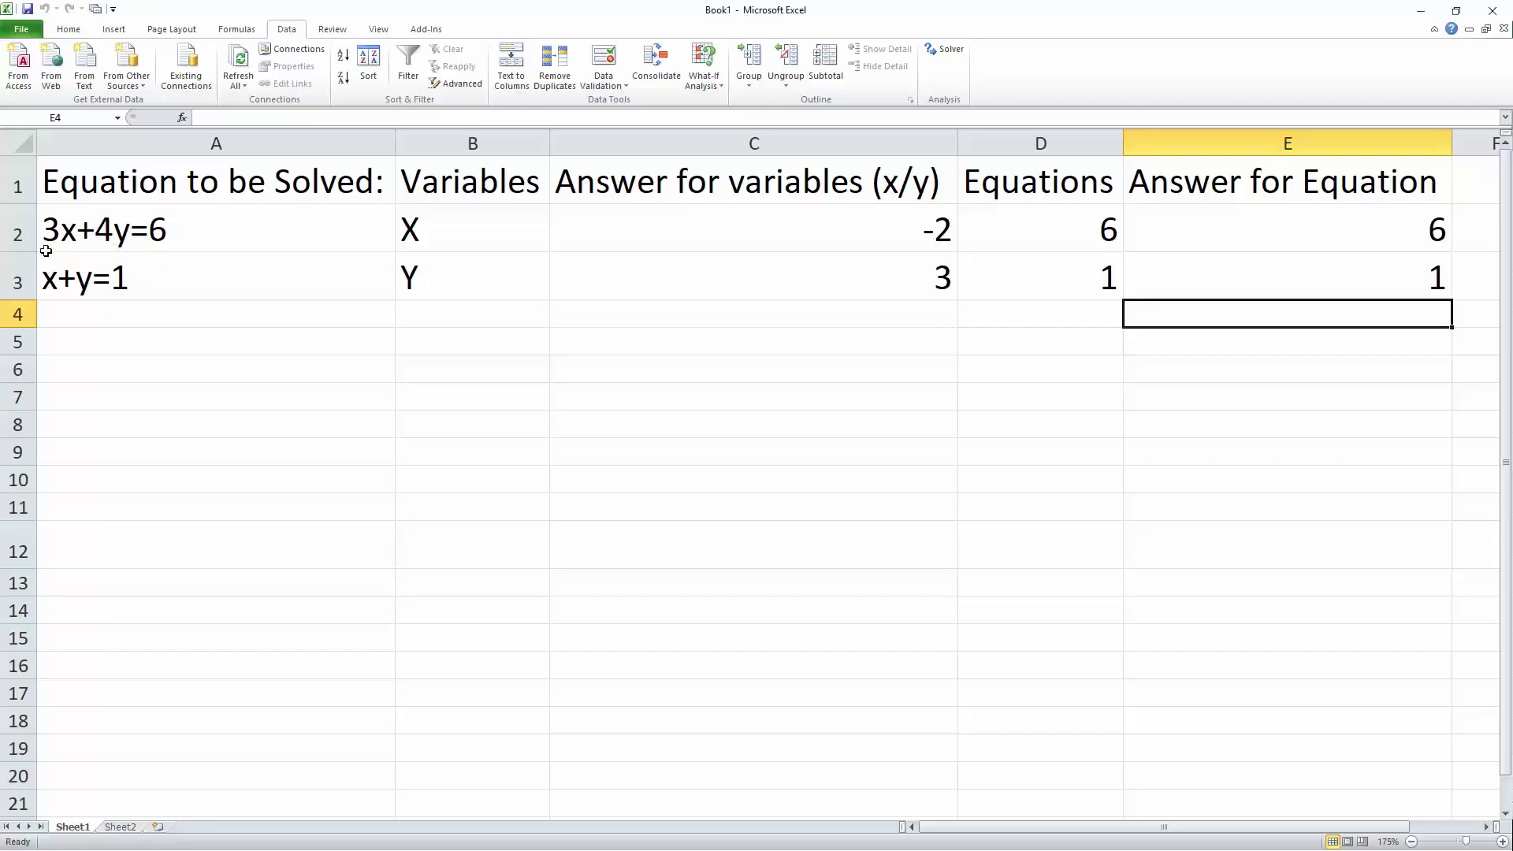
Step: Highlight the solved variable values in C2:C3 with a yellow fill
left_click_drag(827, 224, 854, 260)
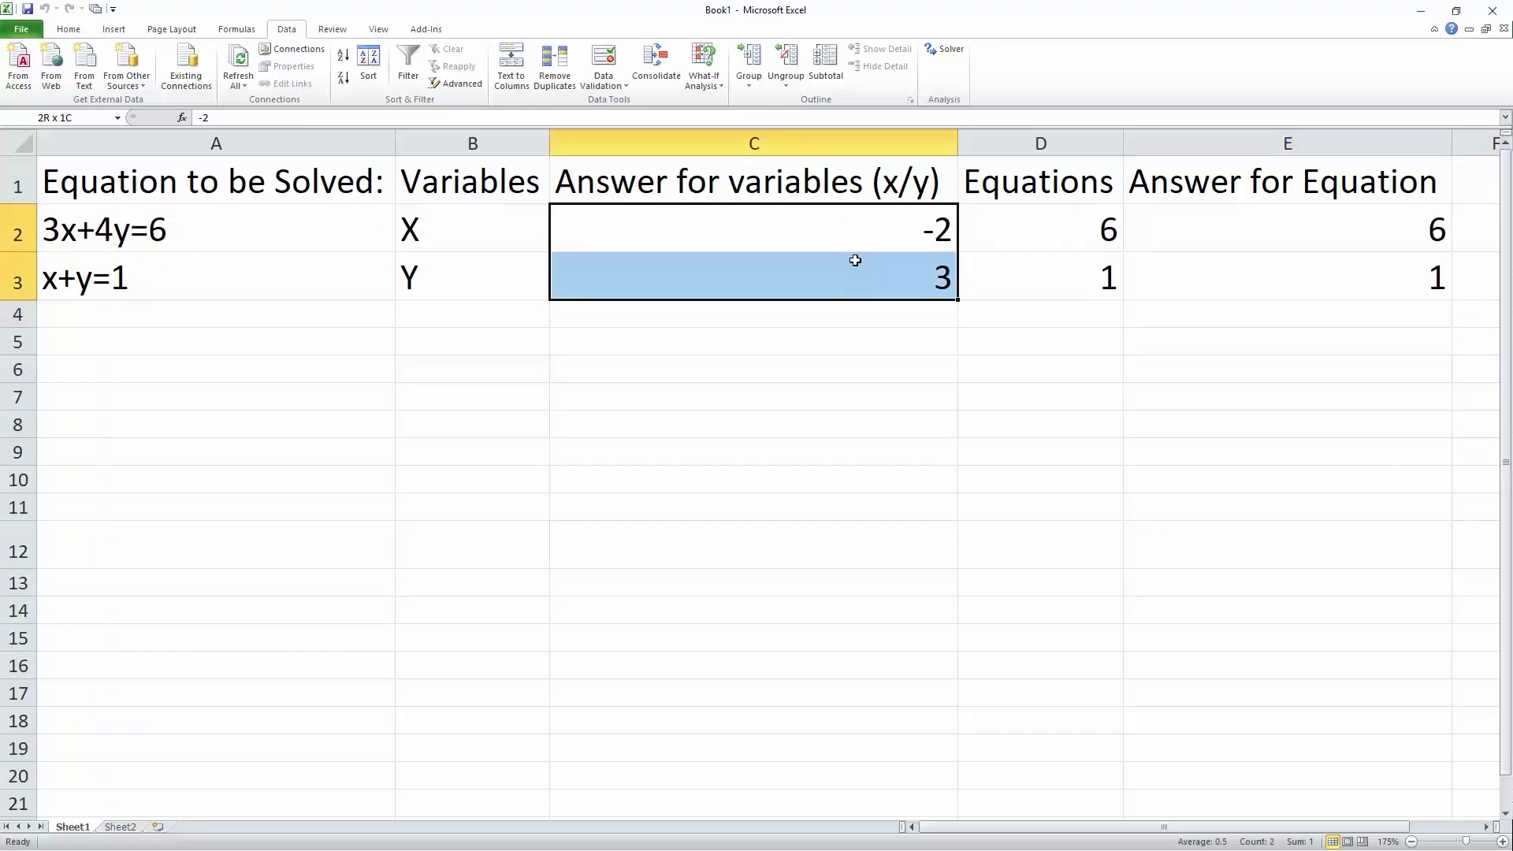
left_click(68, 29)
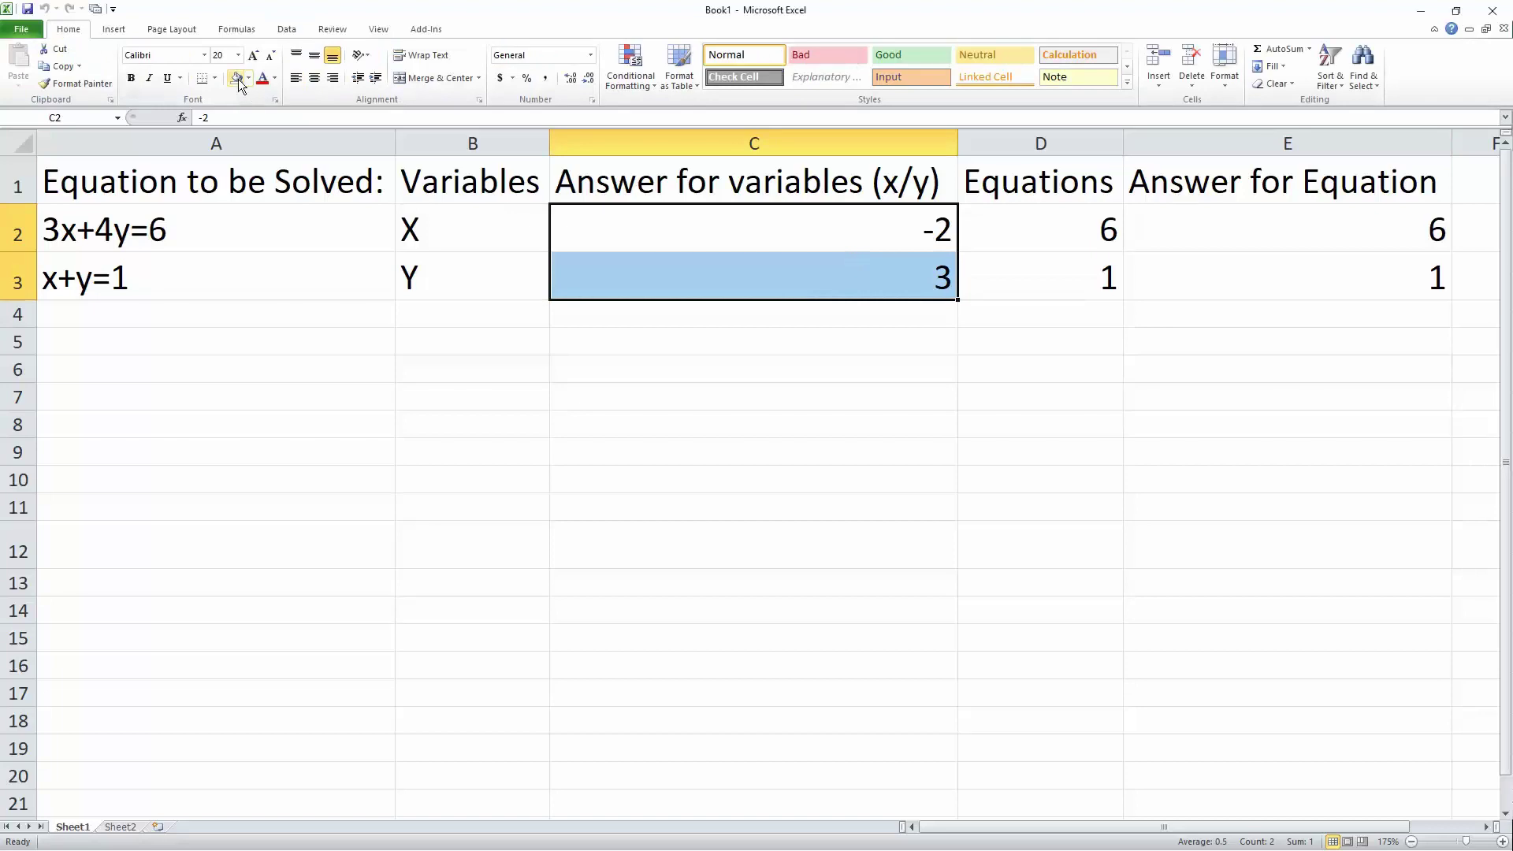
left_click(248, 78)
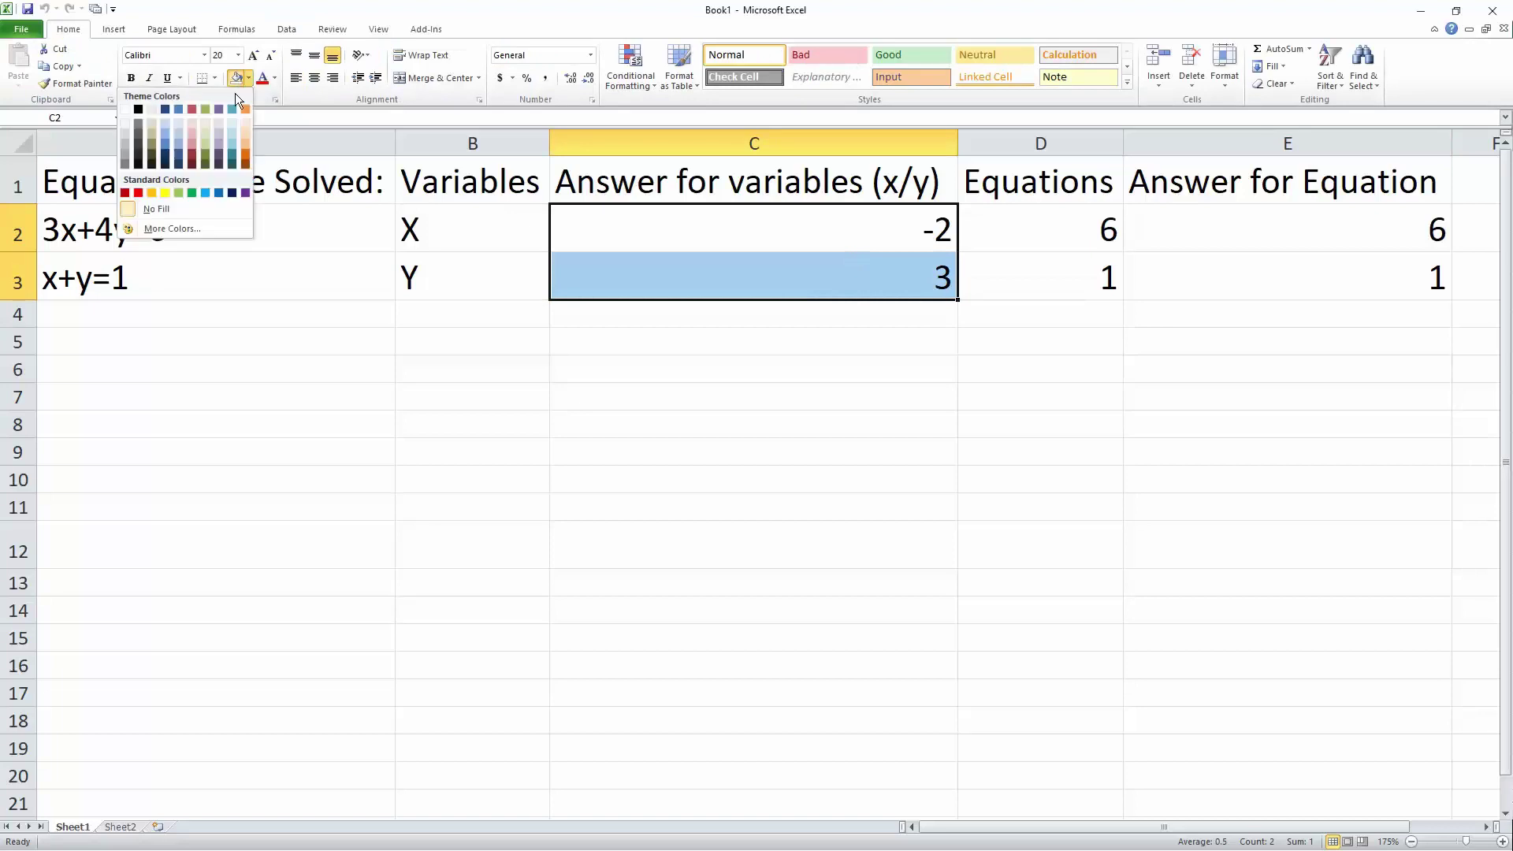
left_click(166, 193)
left_click(558, 353)
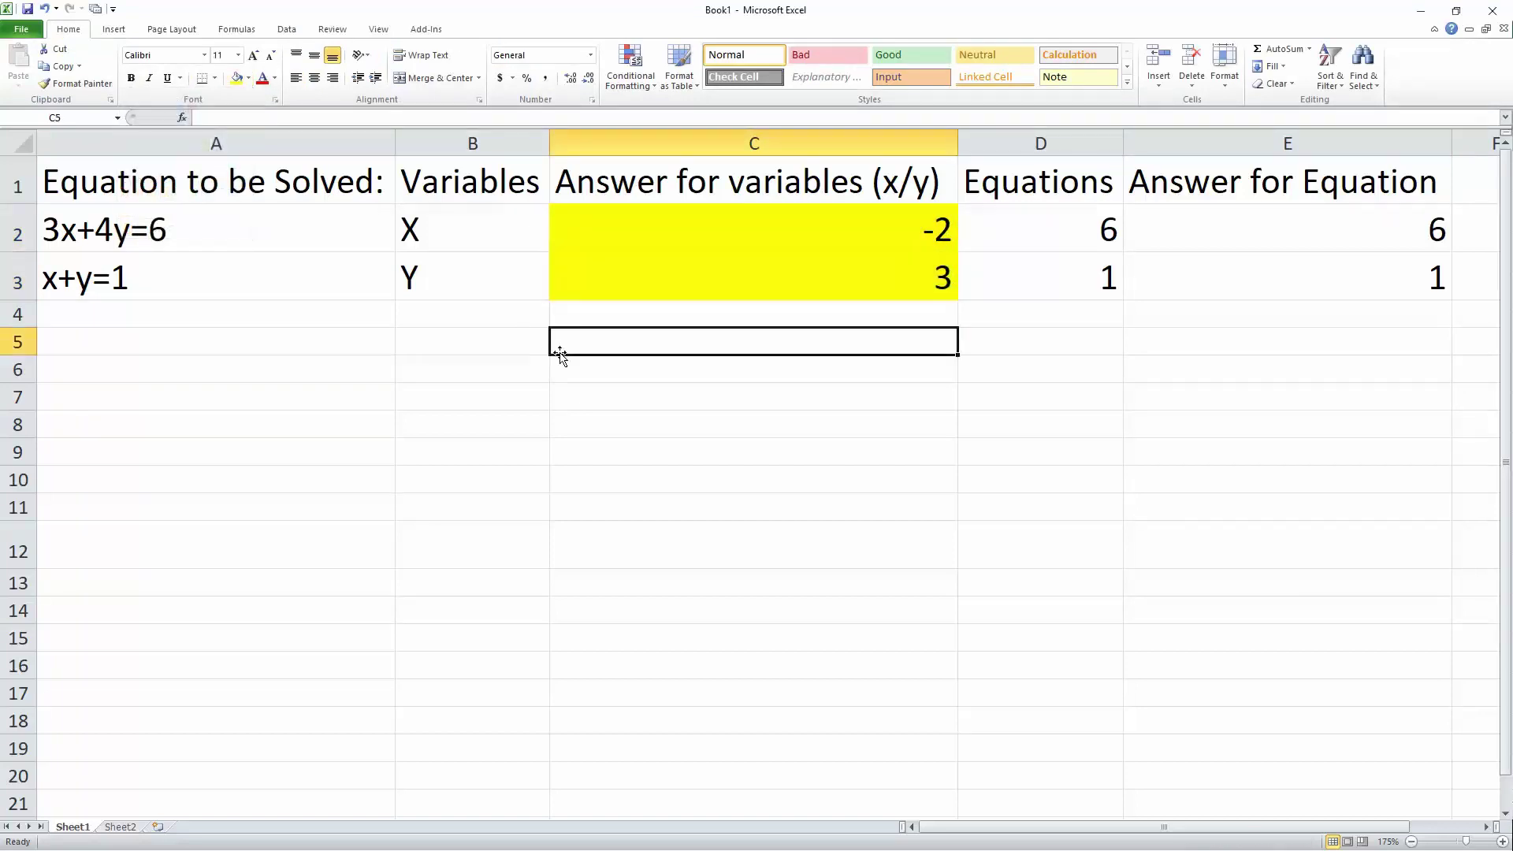
Step: On Sheet2, enter the variable name x in B2 for the equation 3x=27
left_click(120, 827)
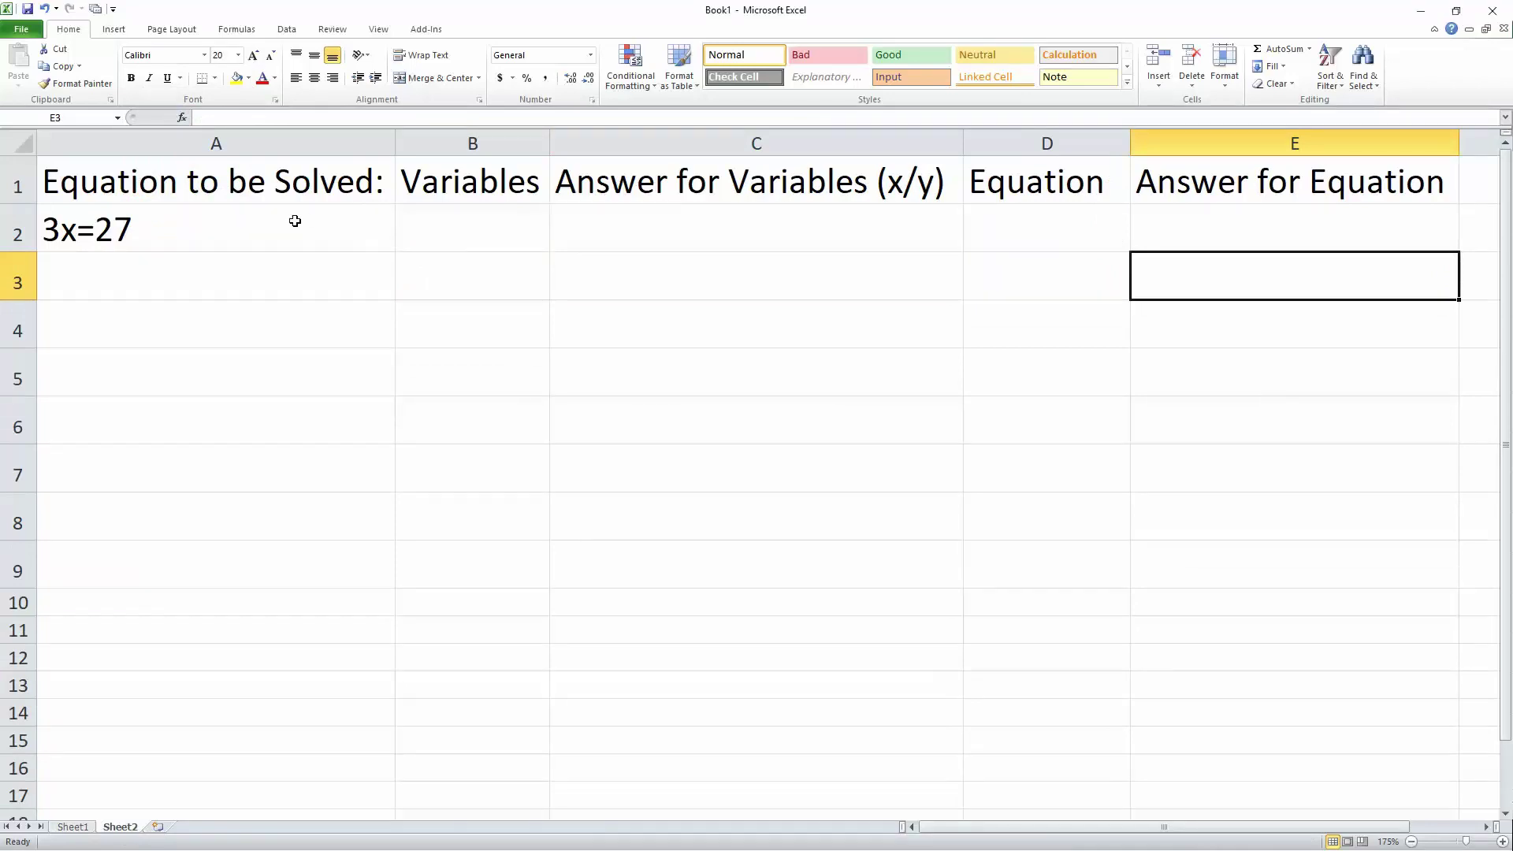
left_click(445, 231)
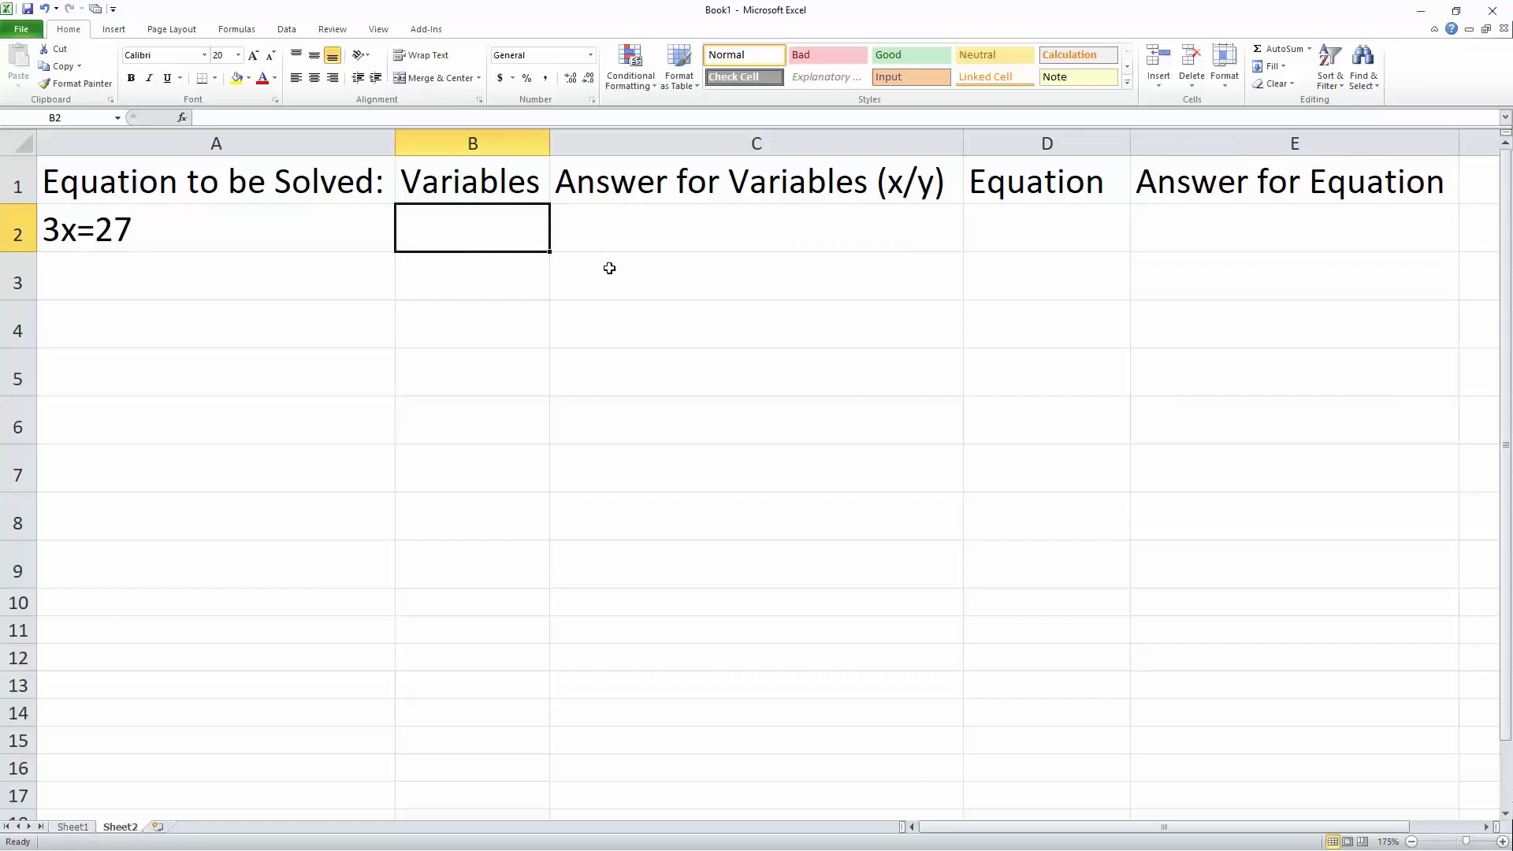
type("c")
key("BackSpace")
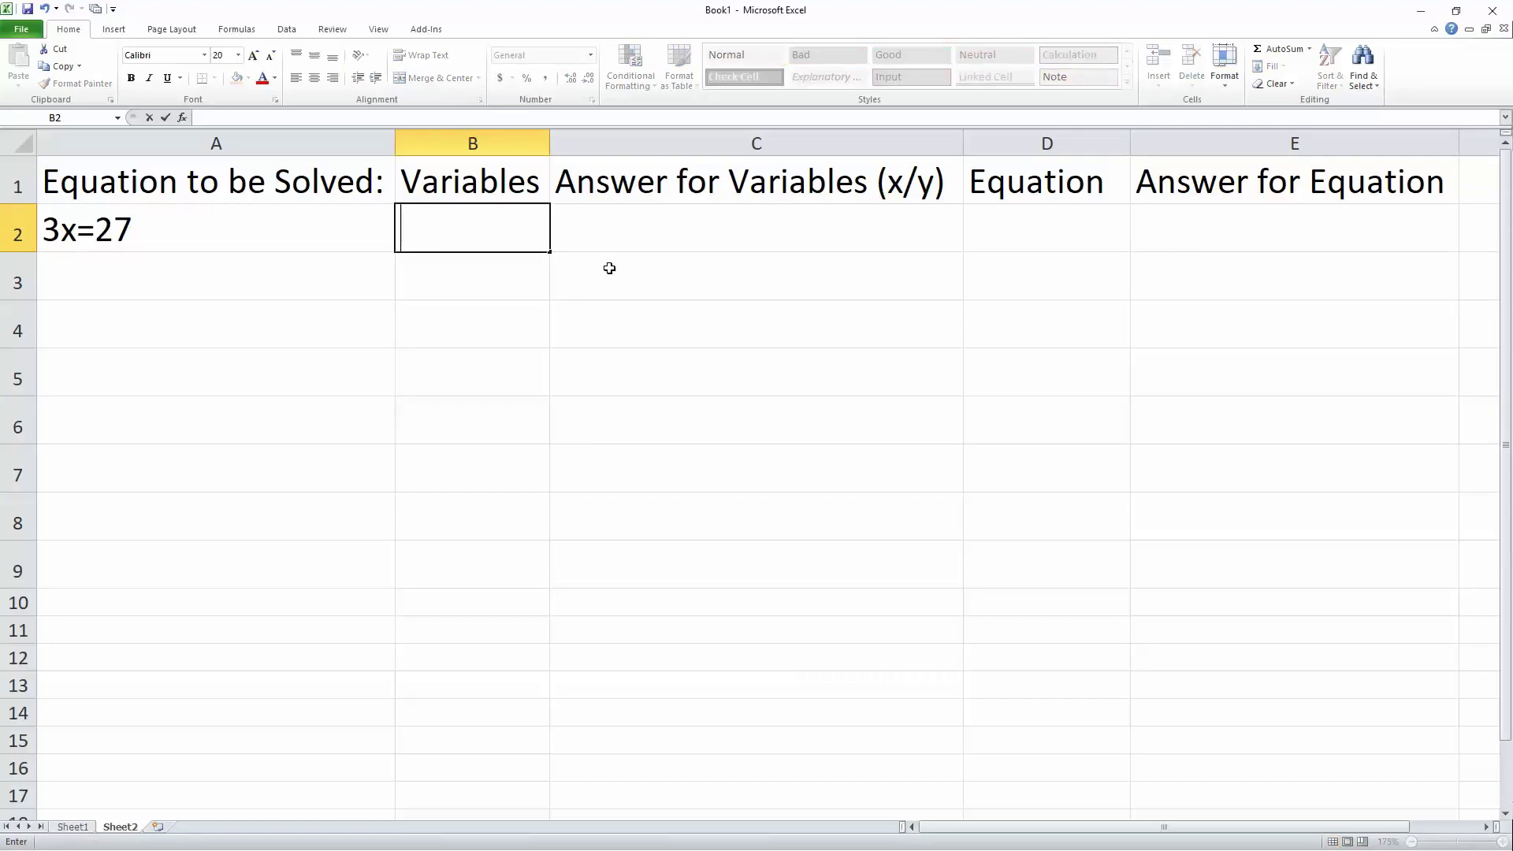
type("x")
key("Tab")
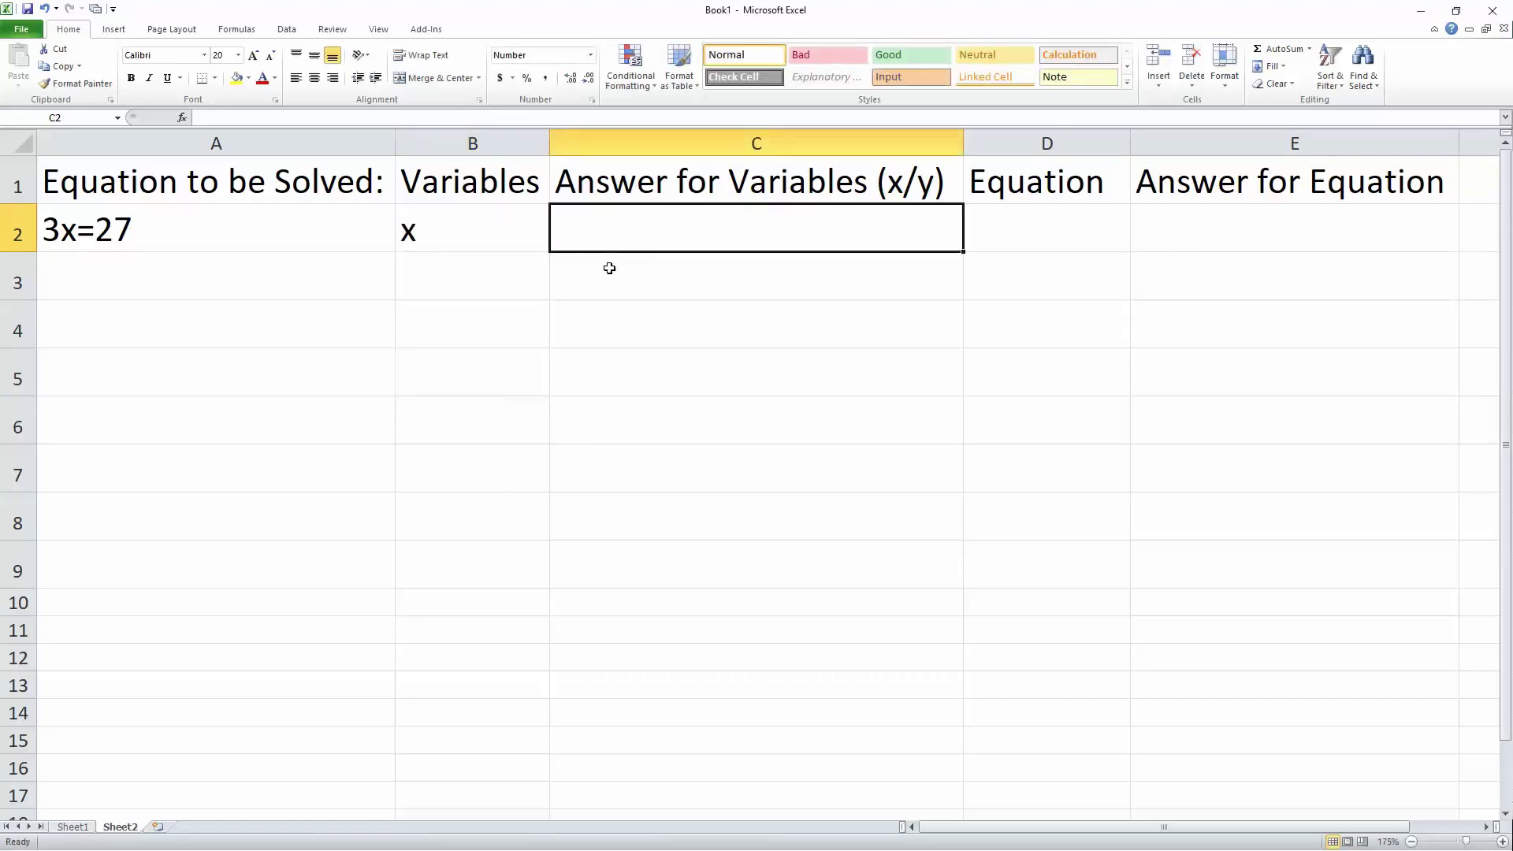
Step: Enter the formula =3*C2 in D2 under "Equation"
key("Tab")
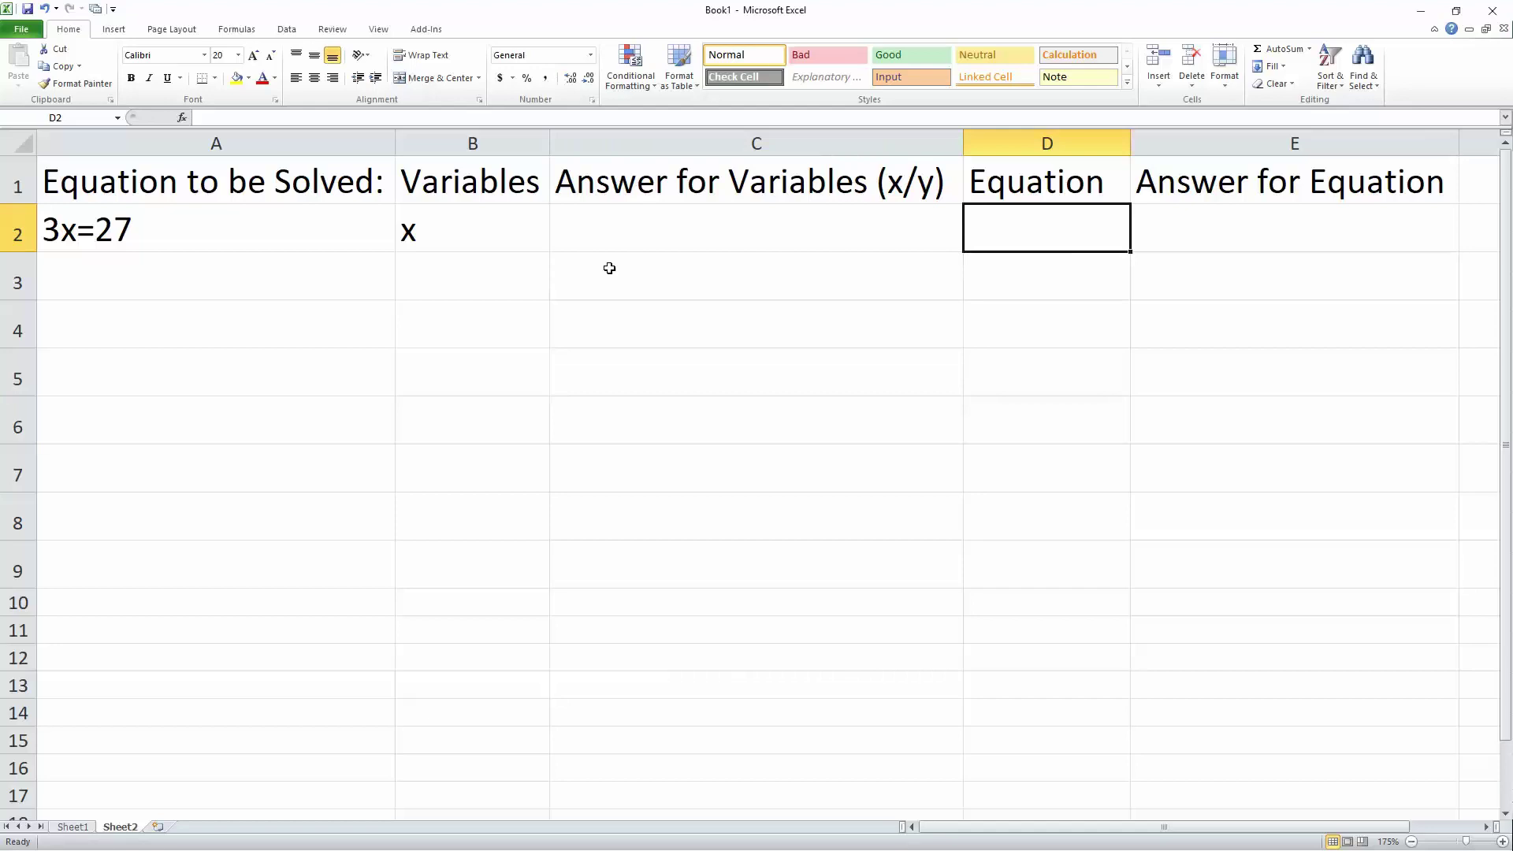
type("=3*")
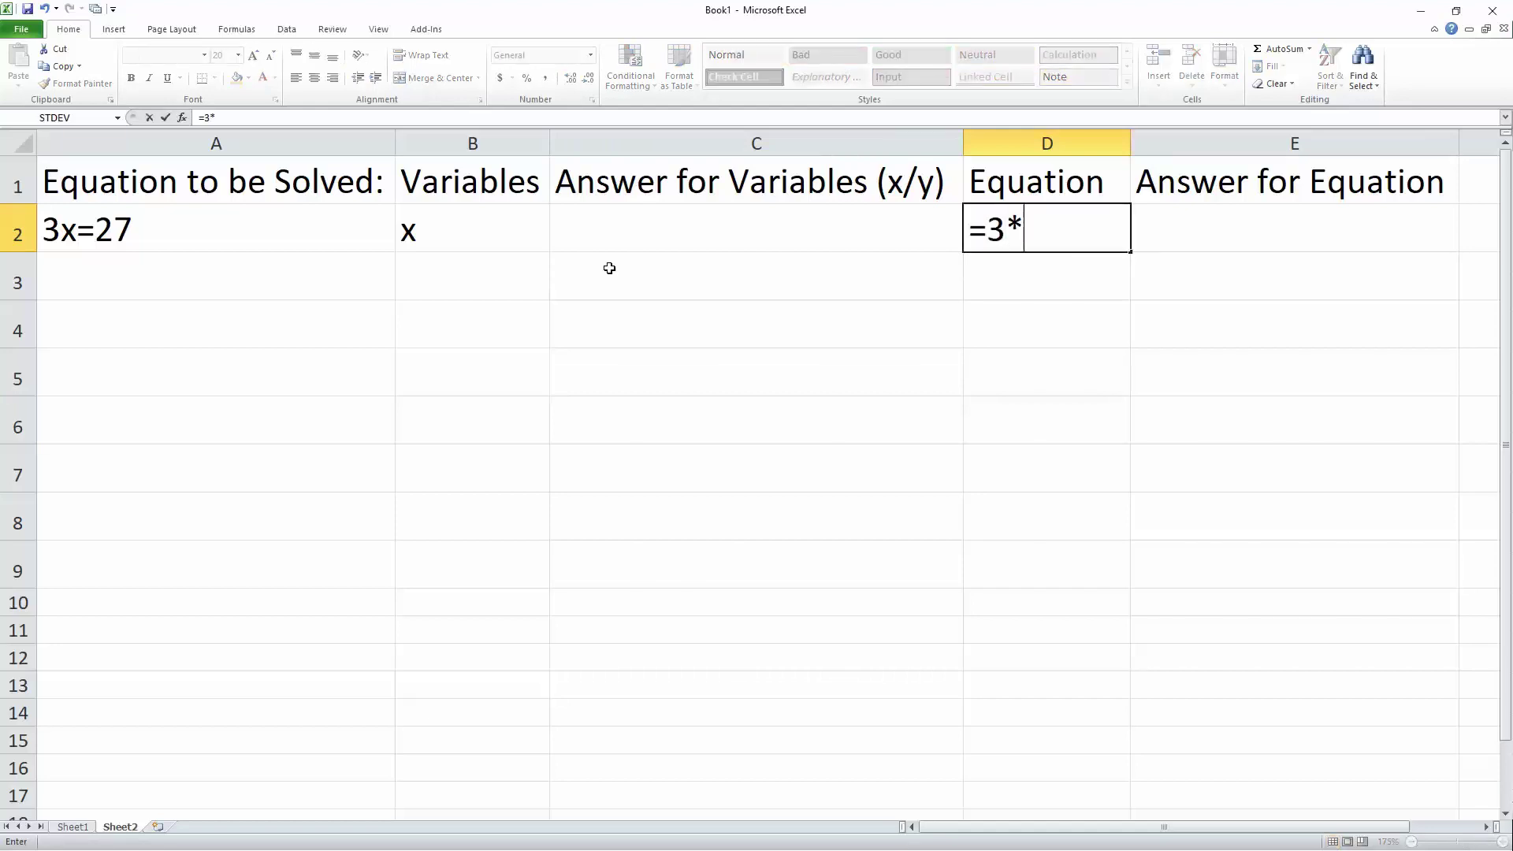
left_click(608, 243)
key("Return")
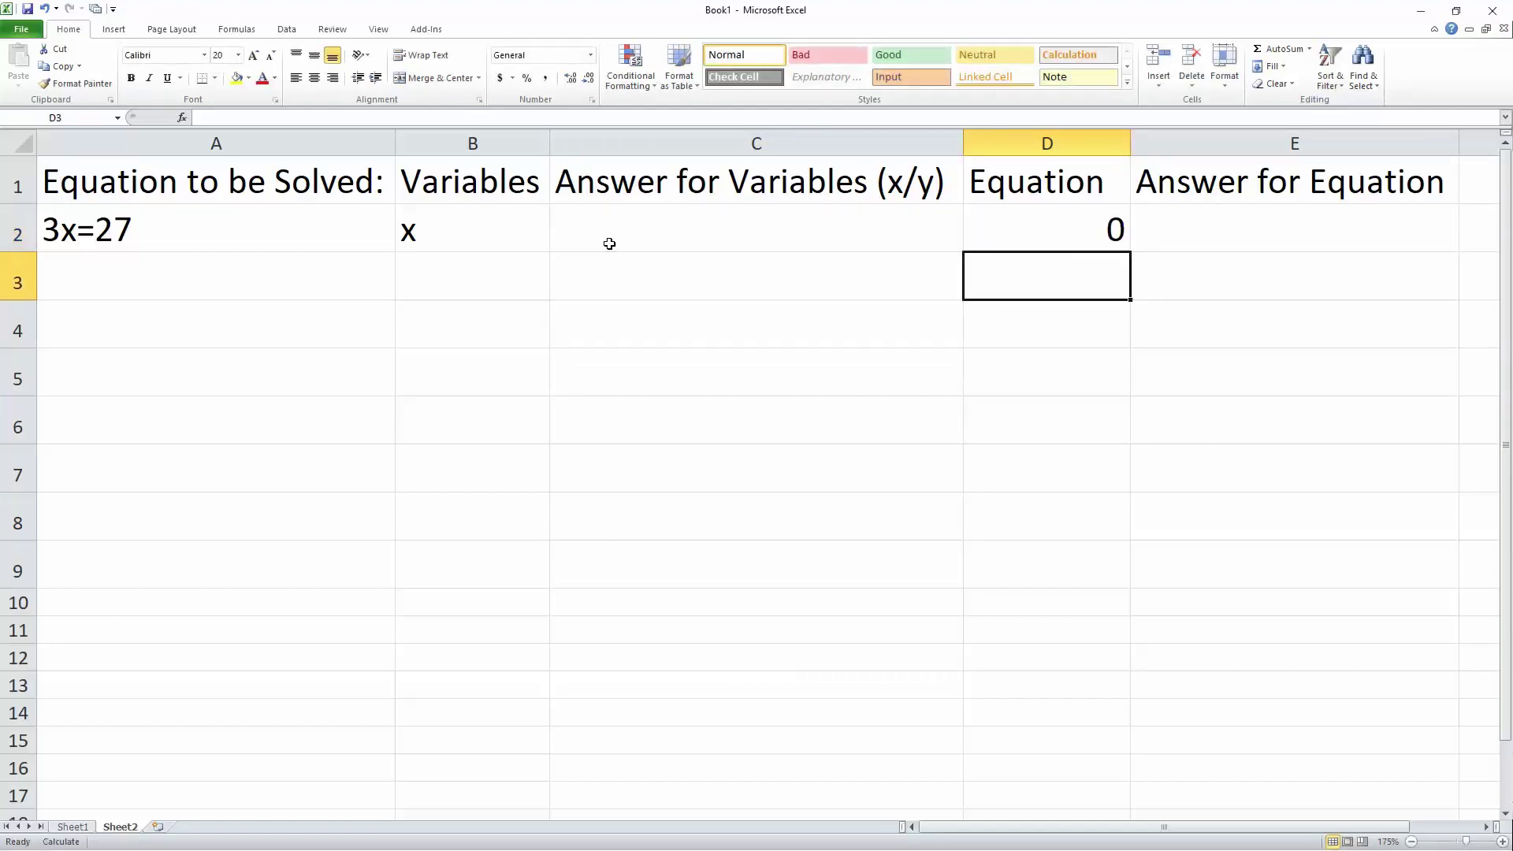
Step: Enter 27 in E2 under "Answer for Equation", leaving E3 empty
left_click(1235, 234)
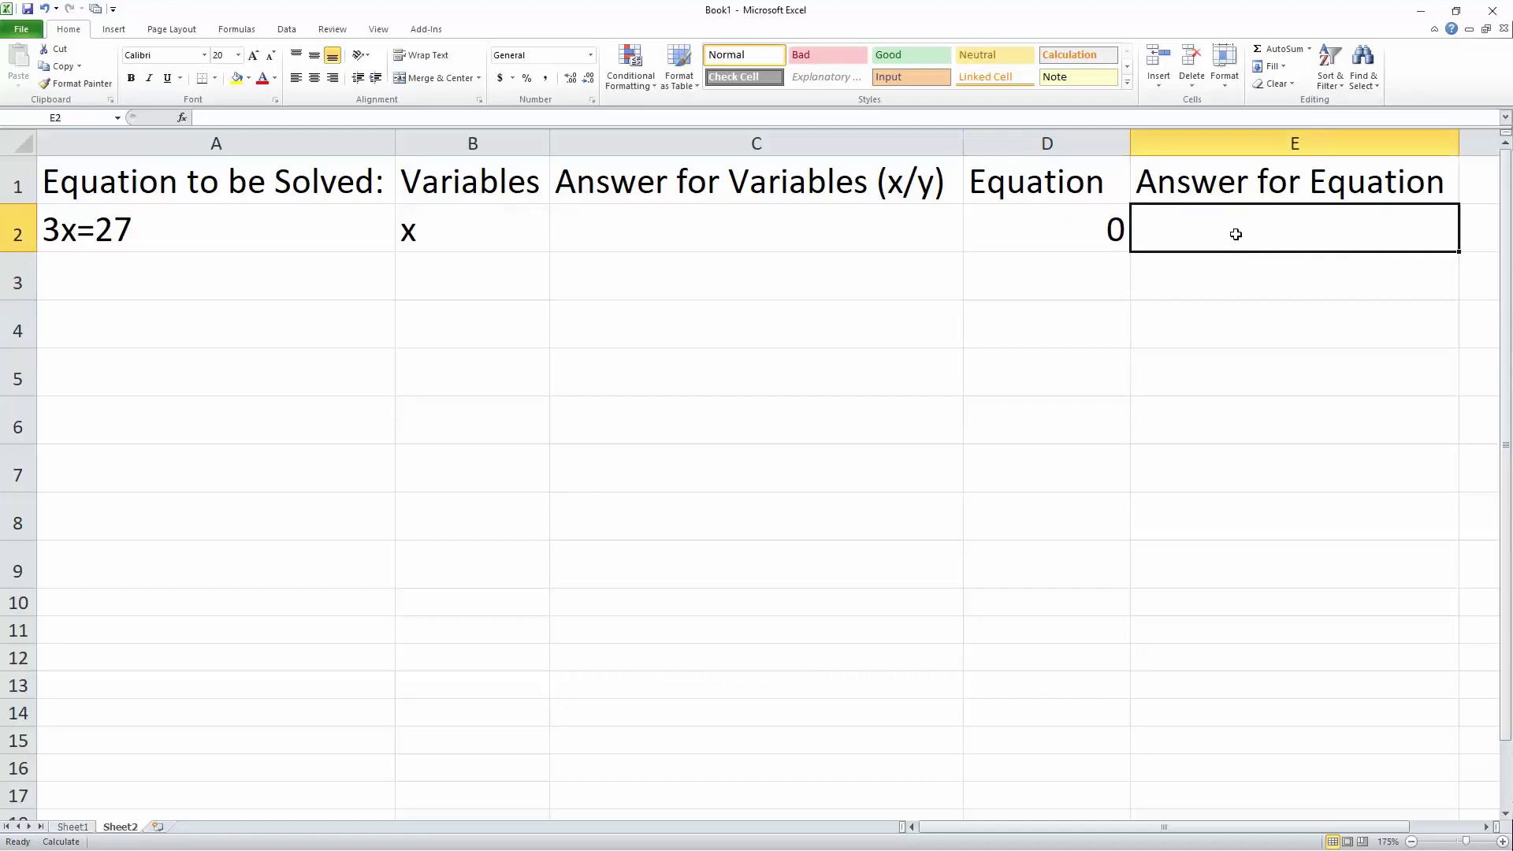
type("27")
key("Return")
type("3")
key("BackSpace")
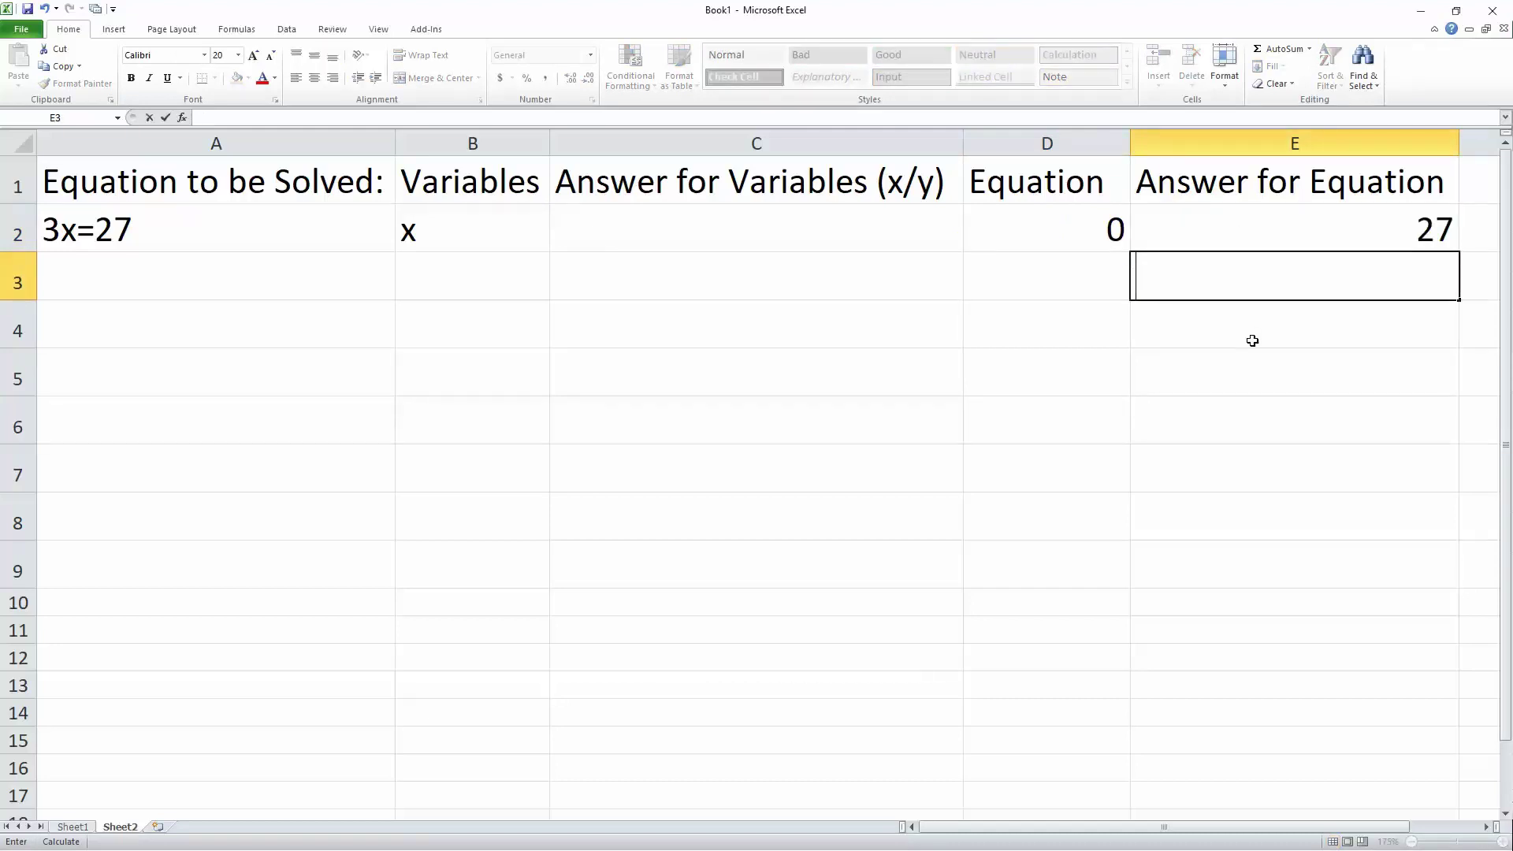
left_click(1253, 342)
left_click(1281, 294)
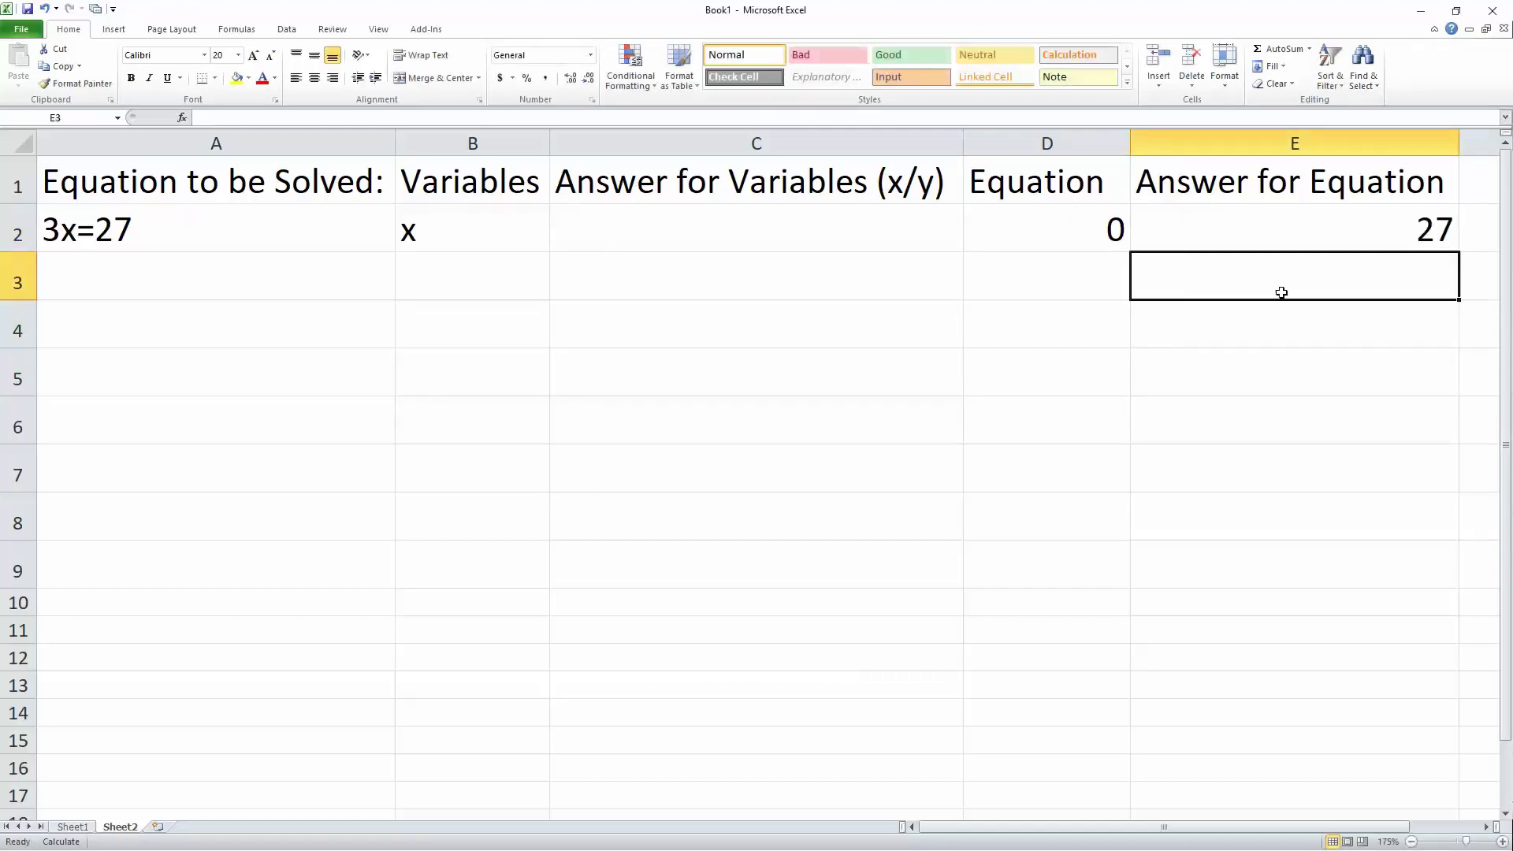
Step: Open Solver and set the objective to cell D2 with a target value of 27
left_click(283, 28)
left_click(934, 48)
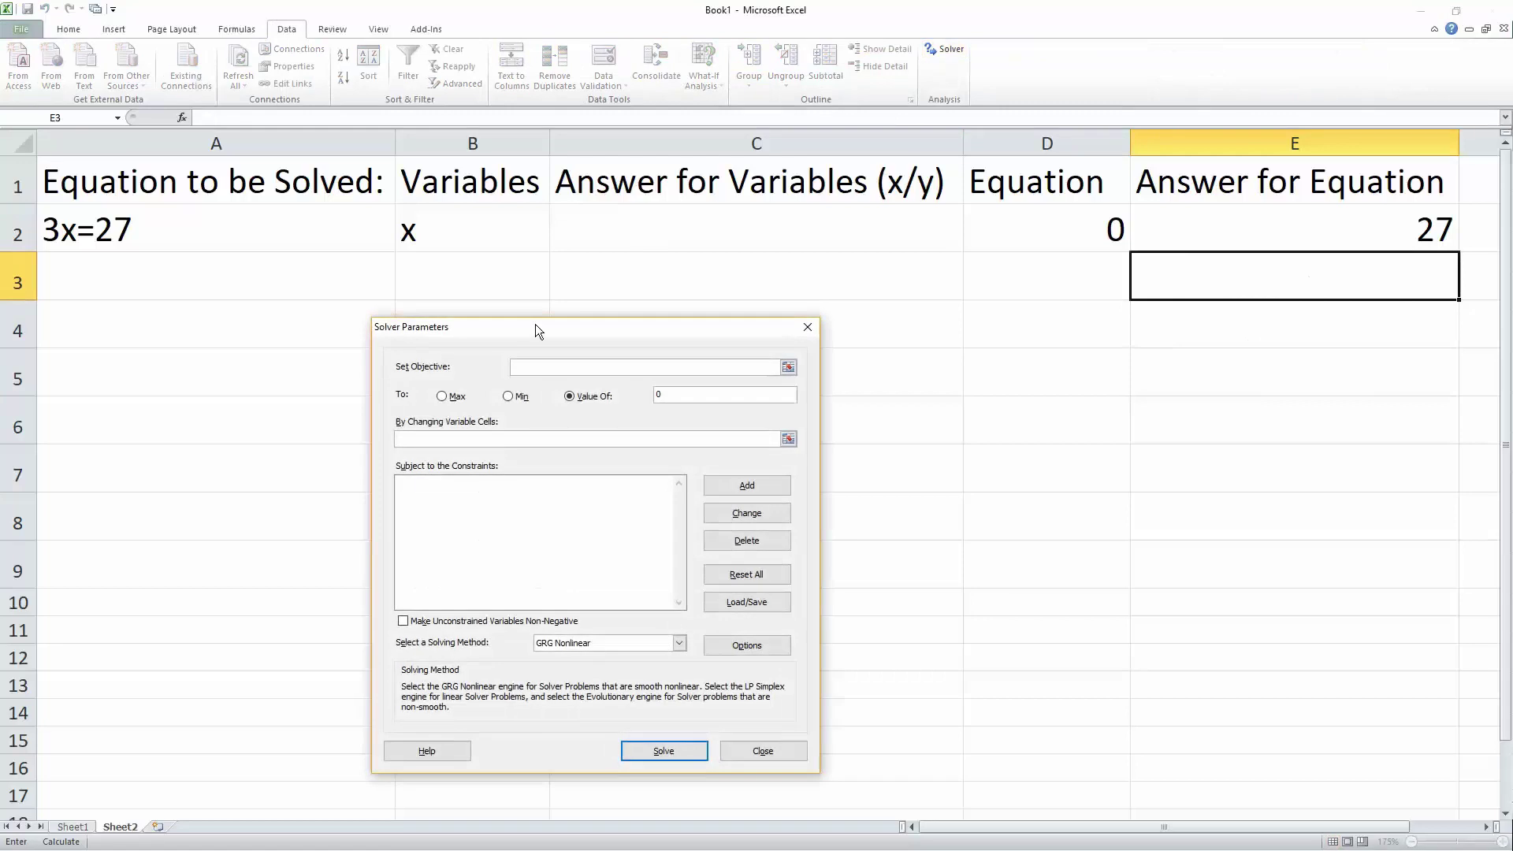
left_click(1079, 233)
left_click(690, 395)
Step: Set the Solver's changing variable cell to C2 and solve the equation
left_click(787, 438)
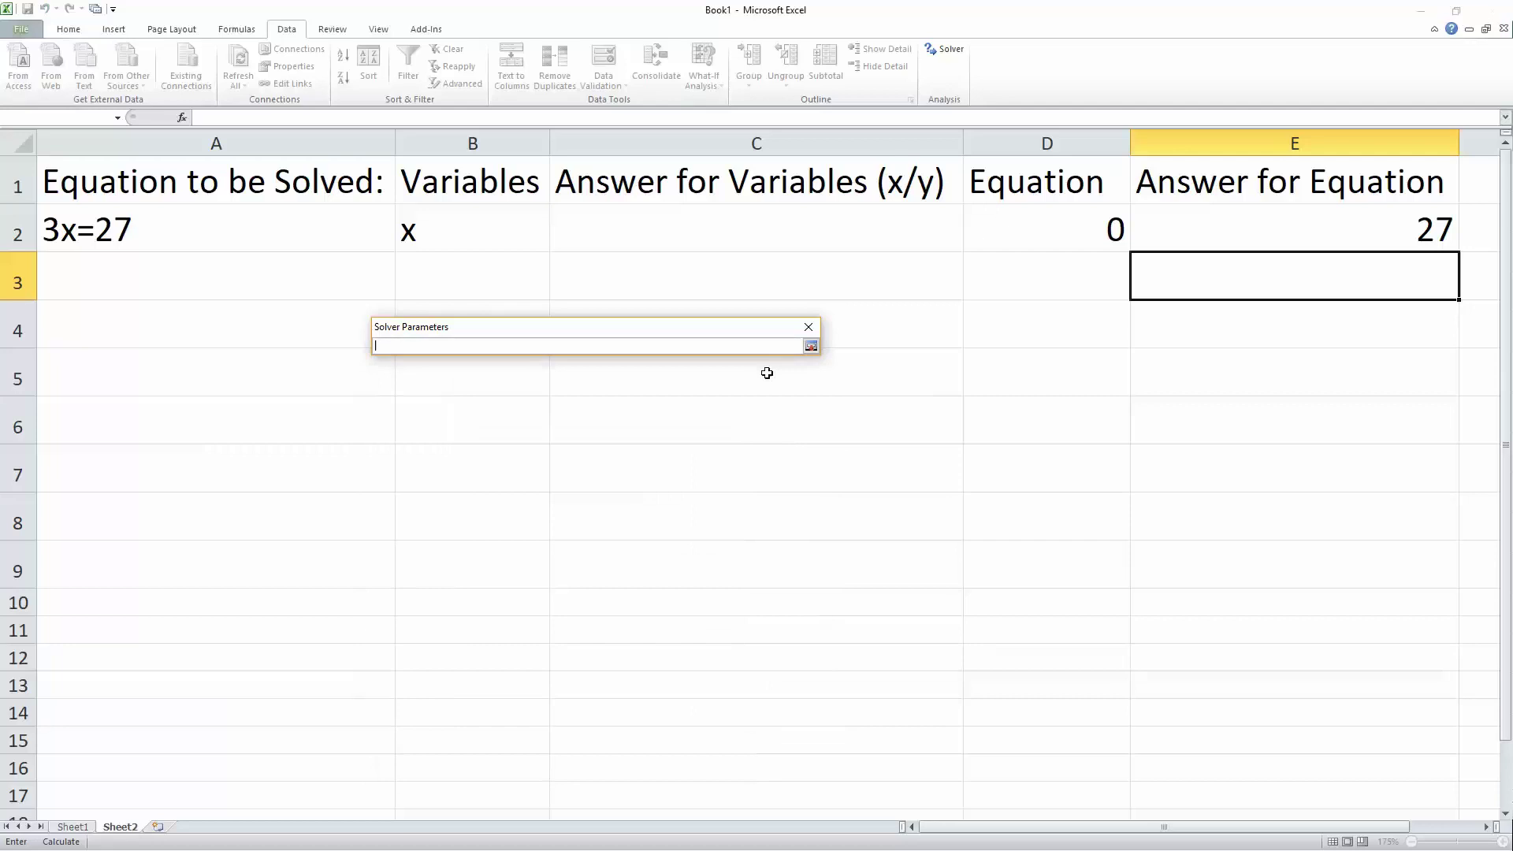
left_click(673, 219)
key("Return")
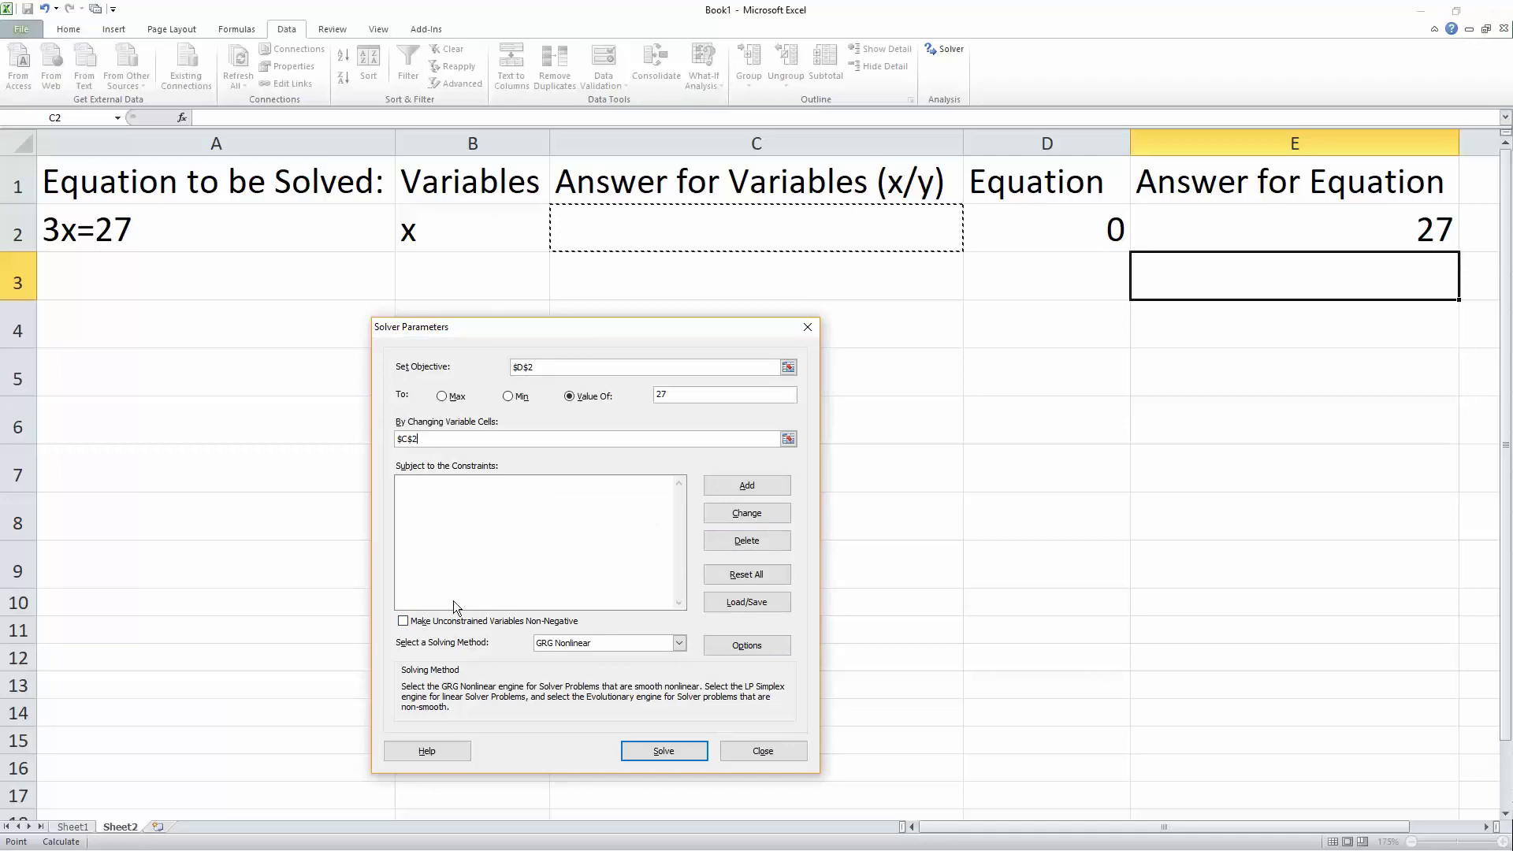
left_click(671, 753)
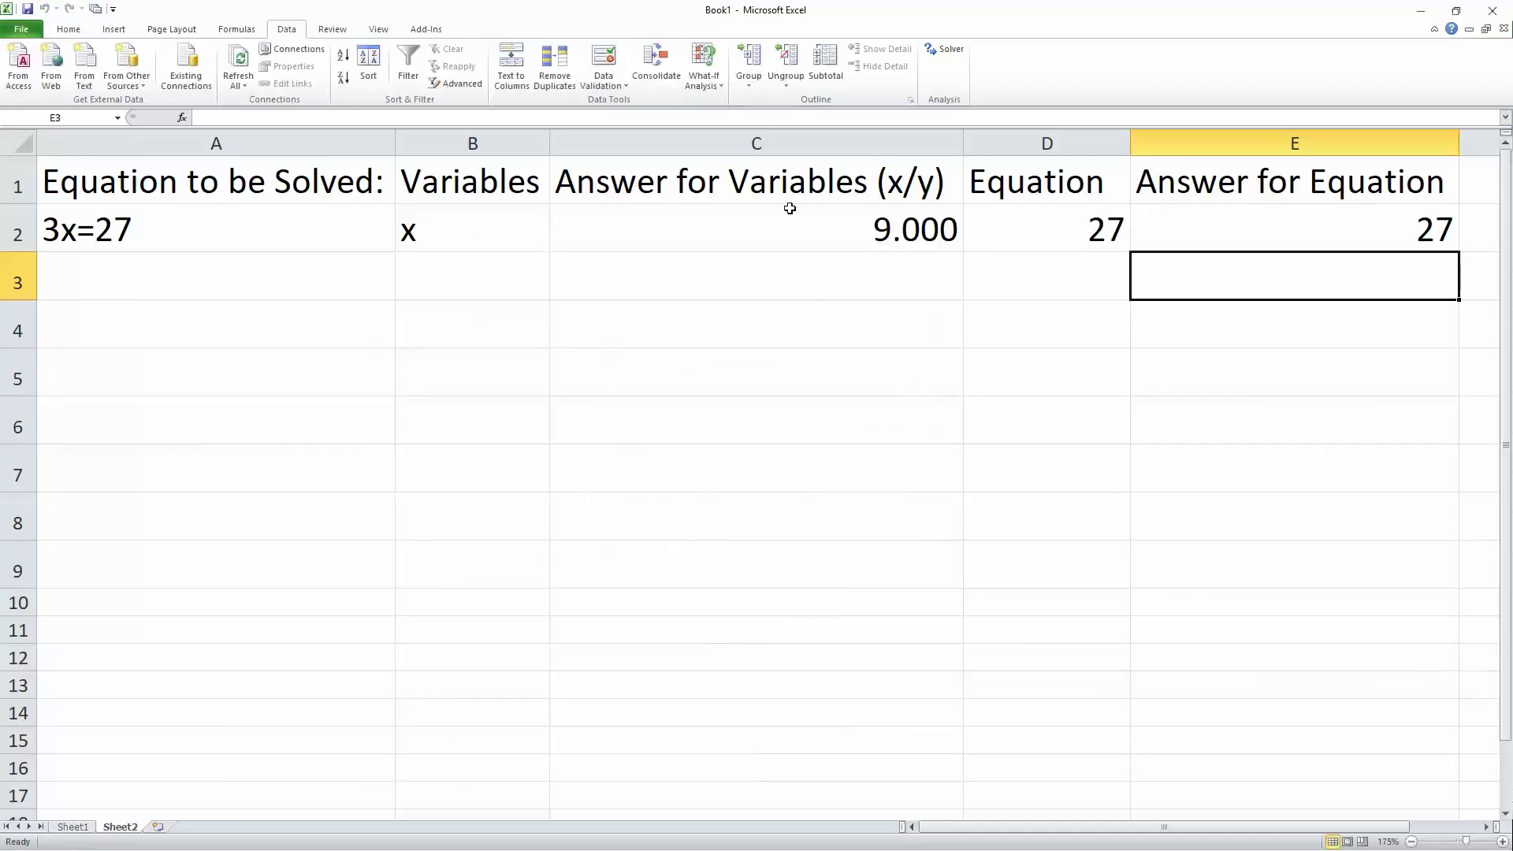
Step: Format column C as Number with 7 decimal places
left_click(797, 142)
right_click(699, 148)
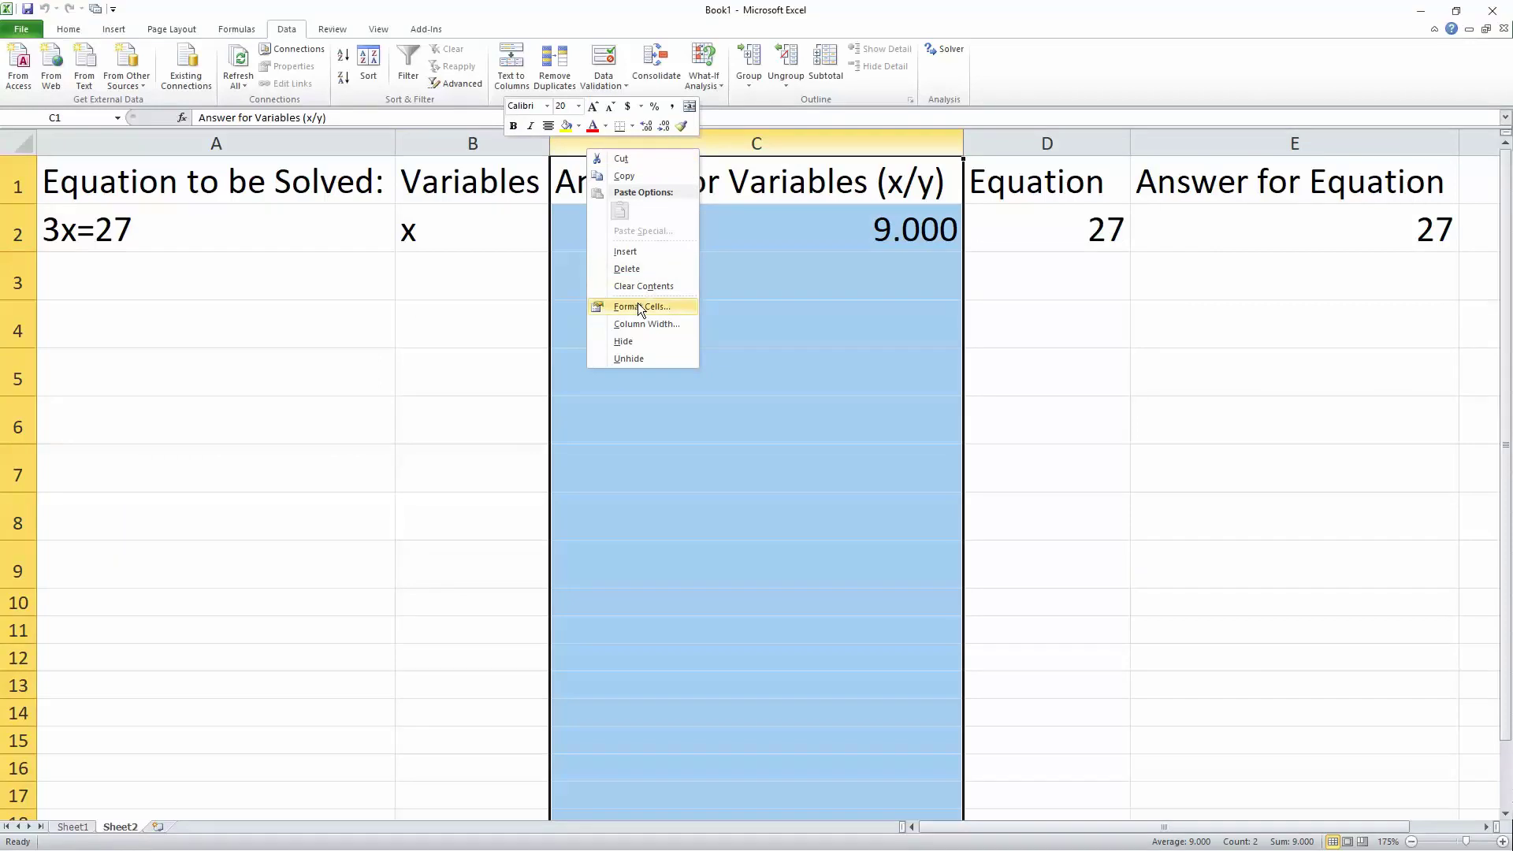
left_click(677, 310)
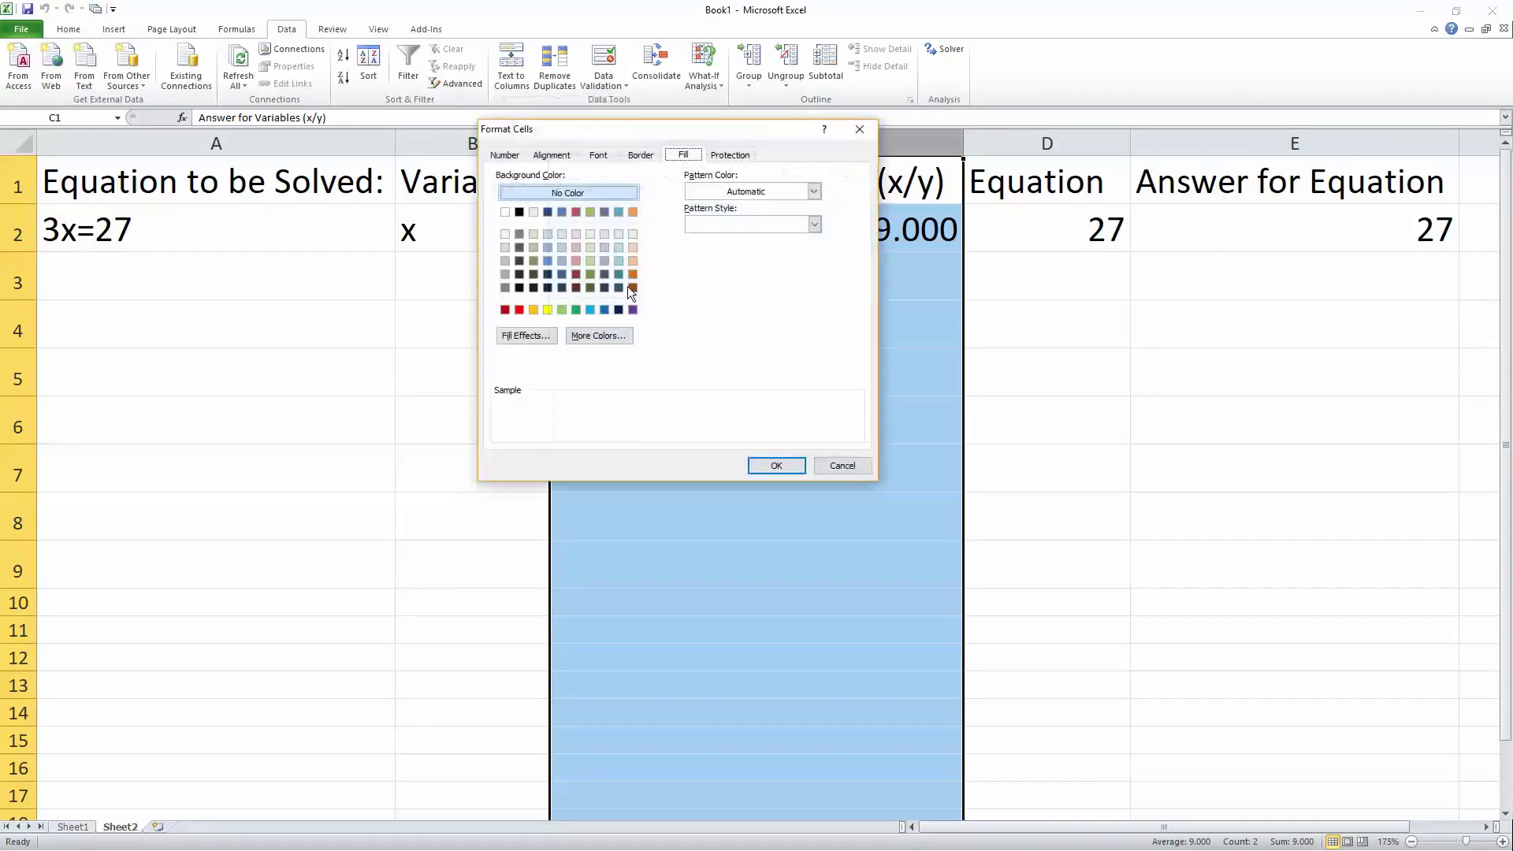
left_click(505, 156)
left_click(697, 219)
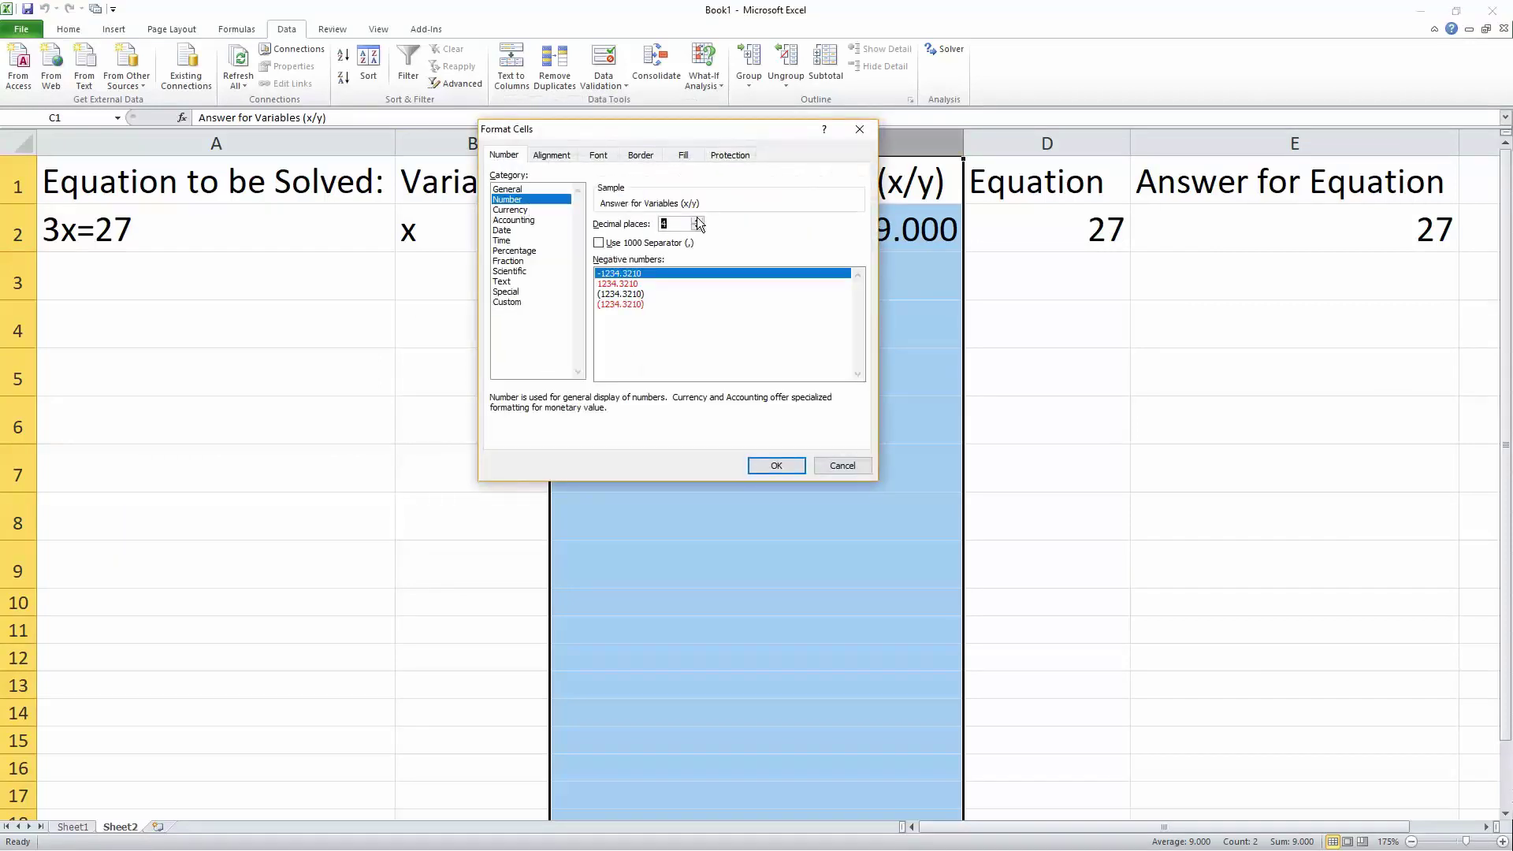
left_click(696, 220)
left_click(696, 220)
left_click(697, 220)
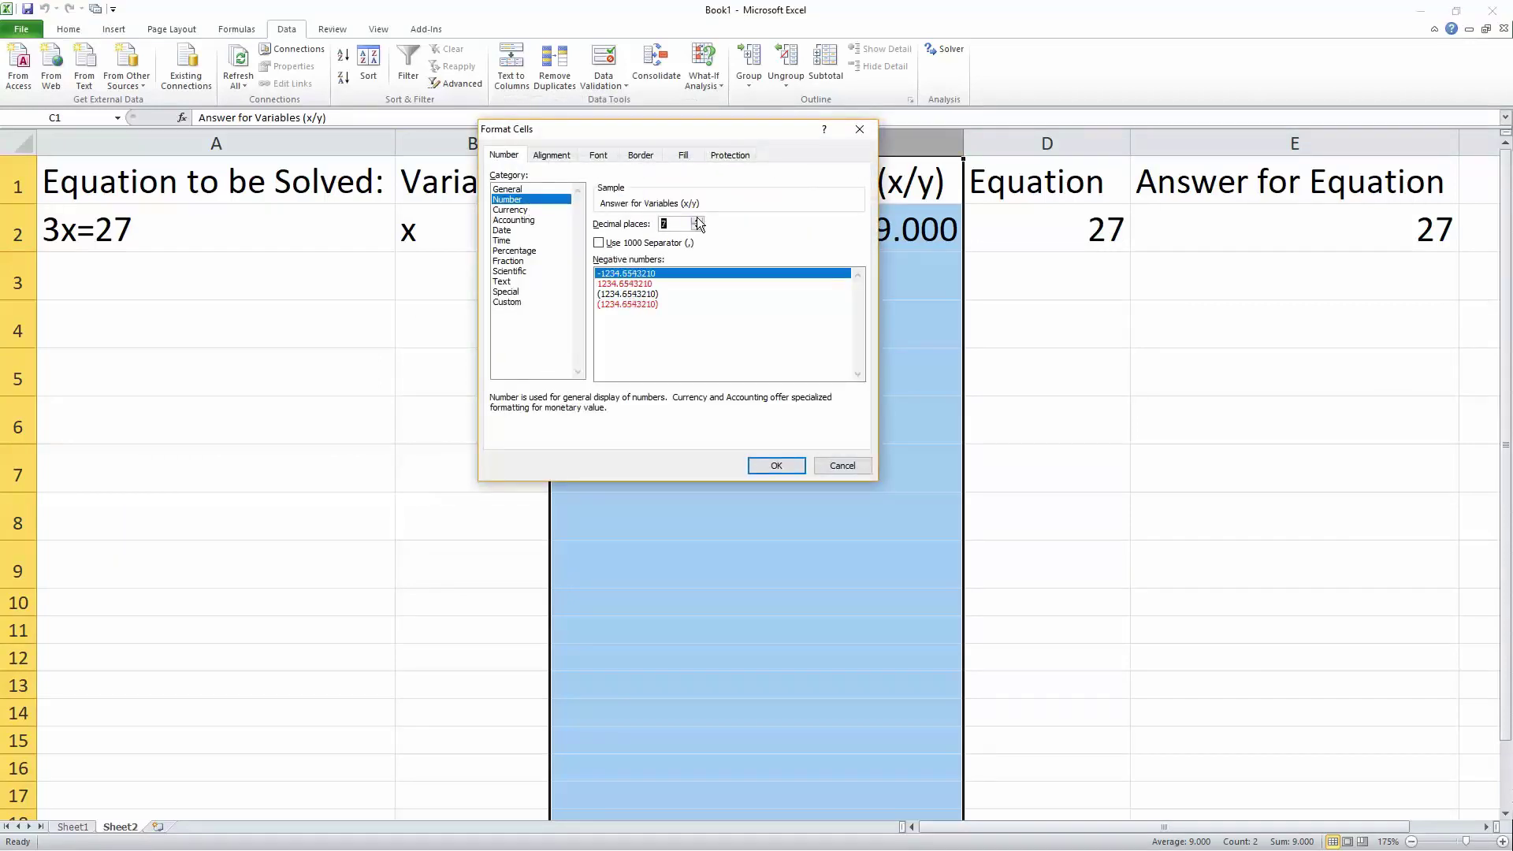
left_click(772, 466)
left_click(851, 410)
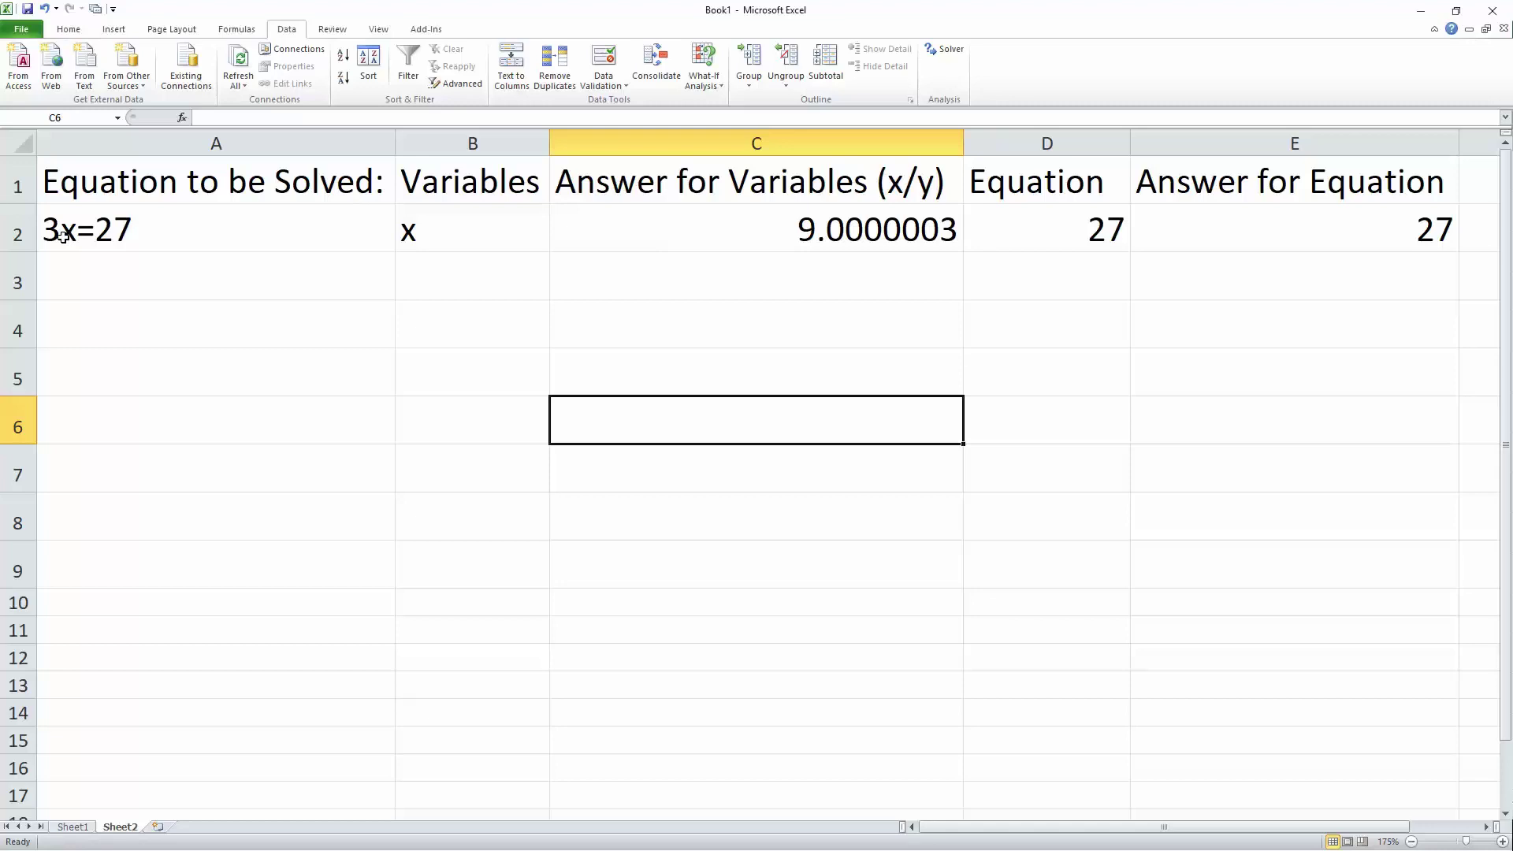
Step: Set column C's number format to 3 decimal places
left_click(669, 149)
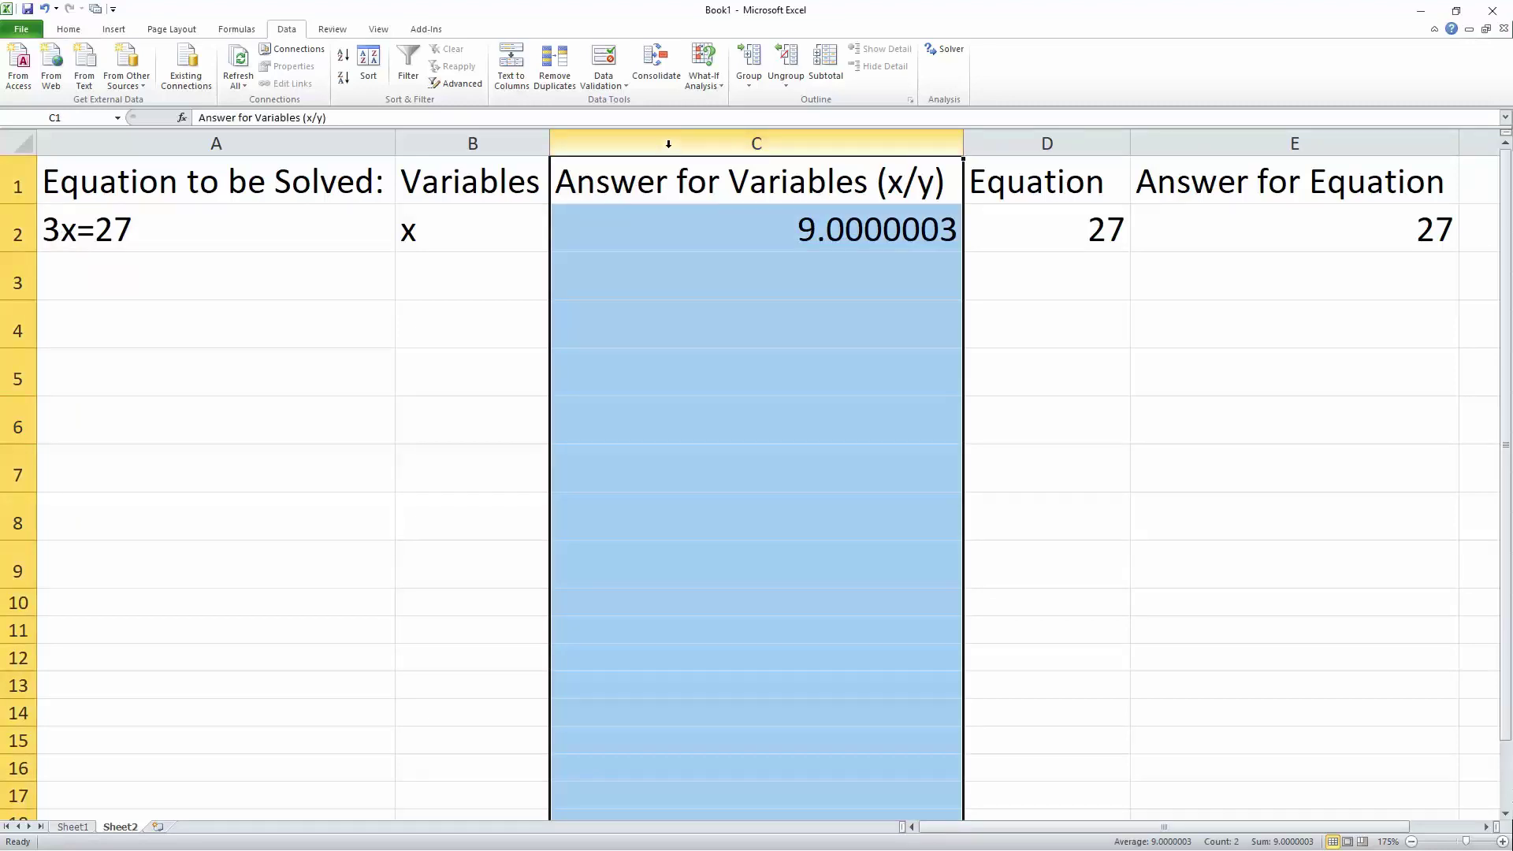
right_click(669, 145)
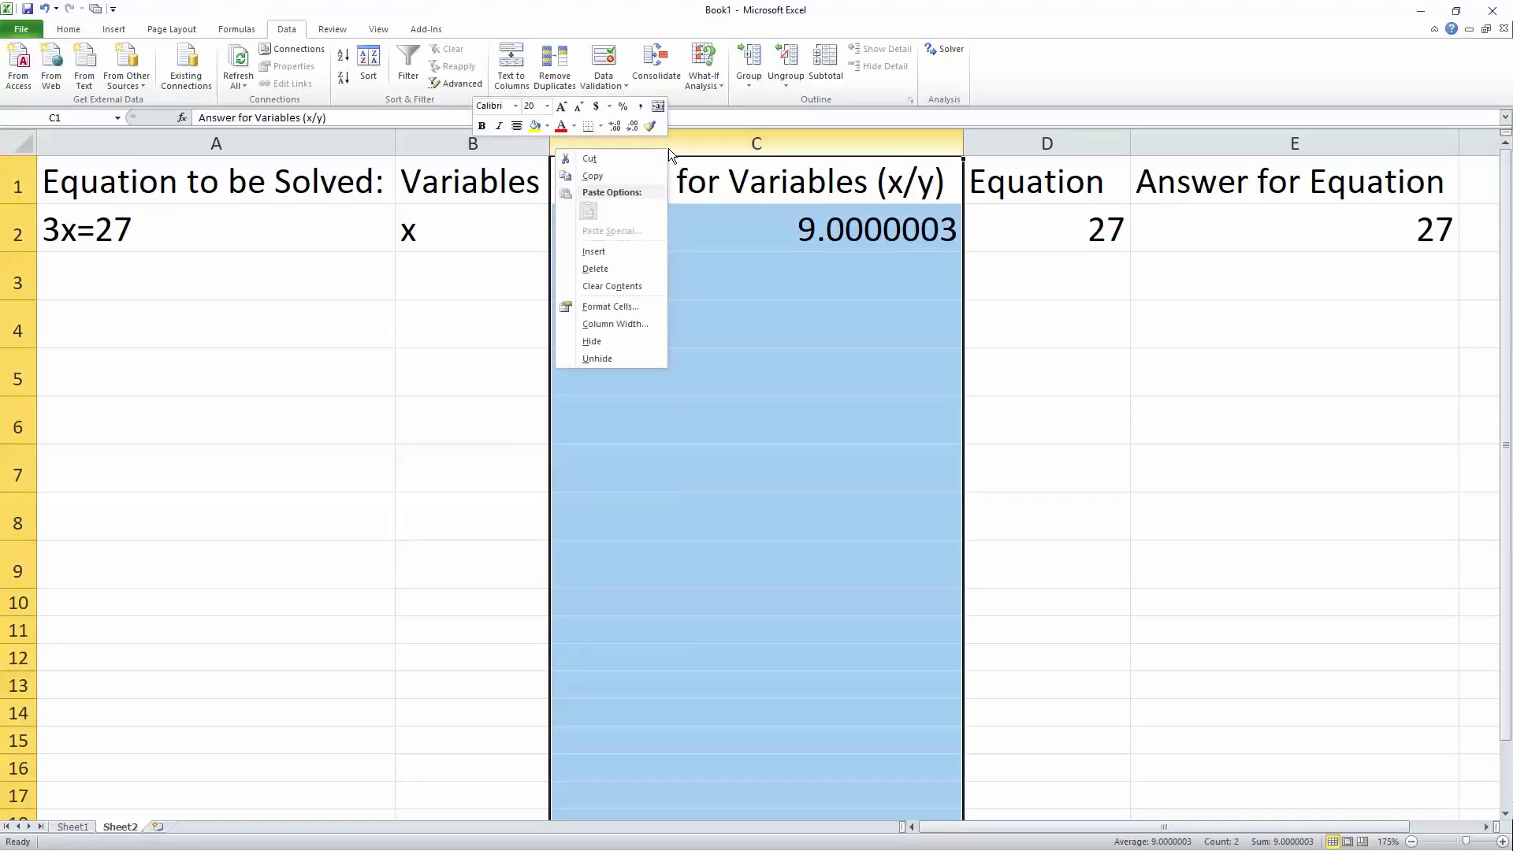
left_click(606, 304)
left_click_drag(620, 219, 562, 227)
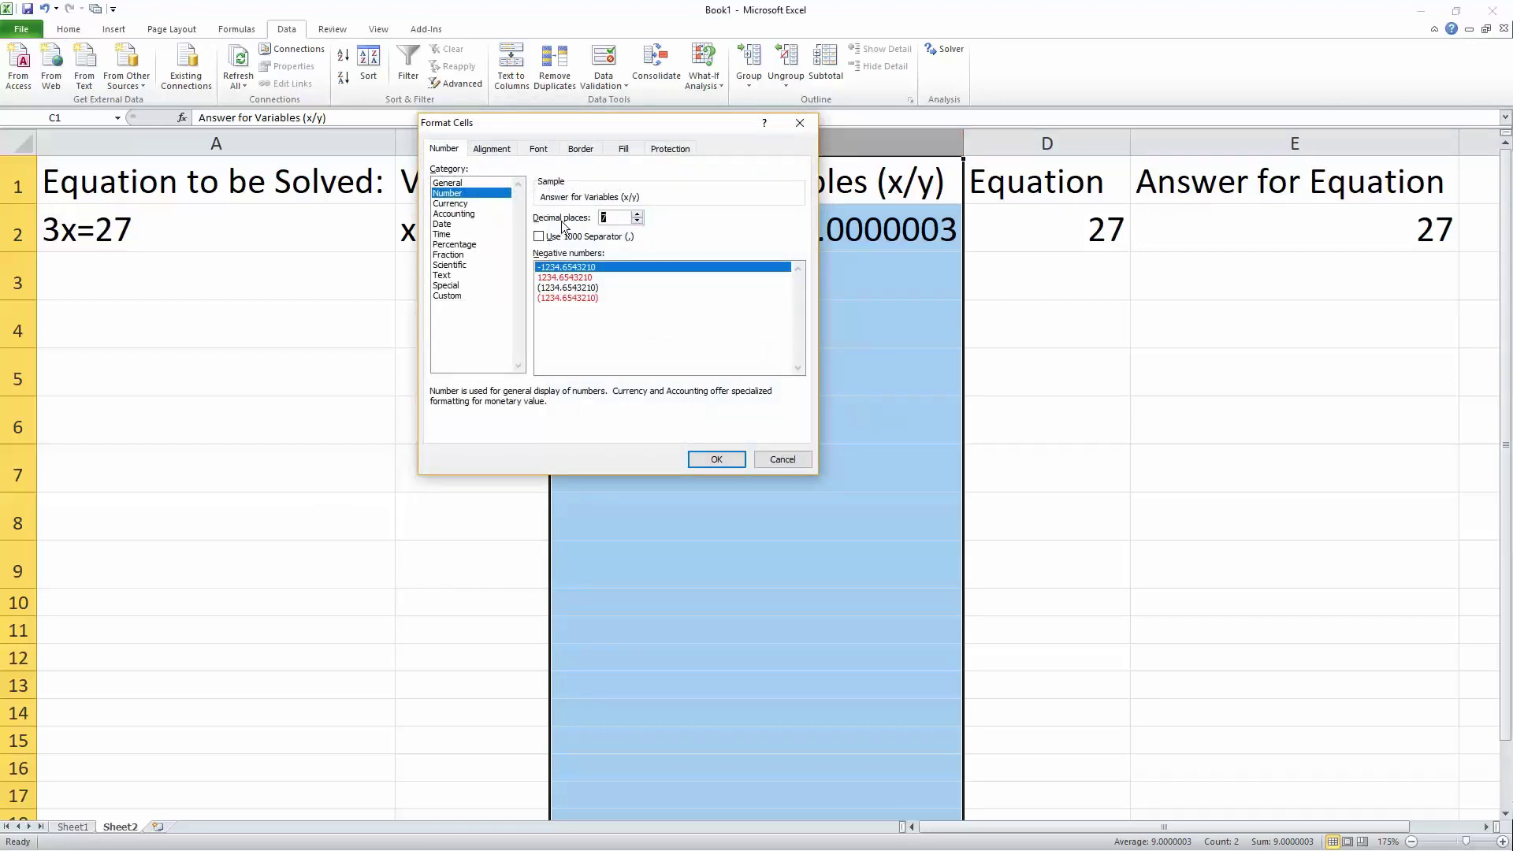
key("BackSpace")
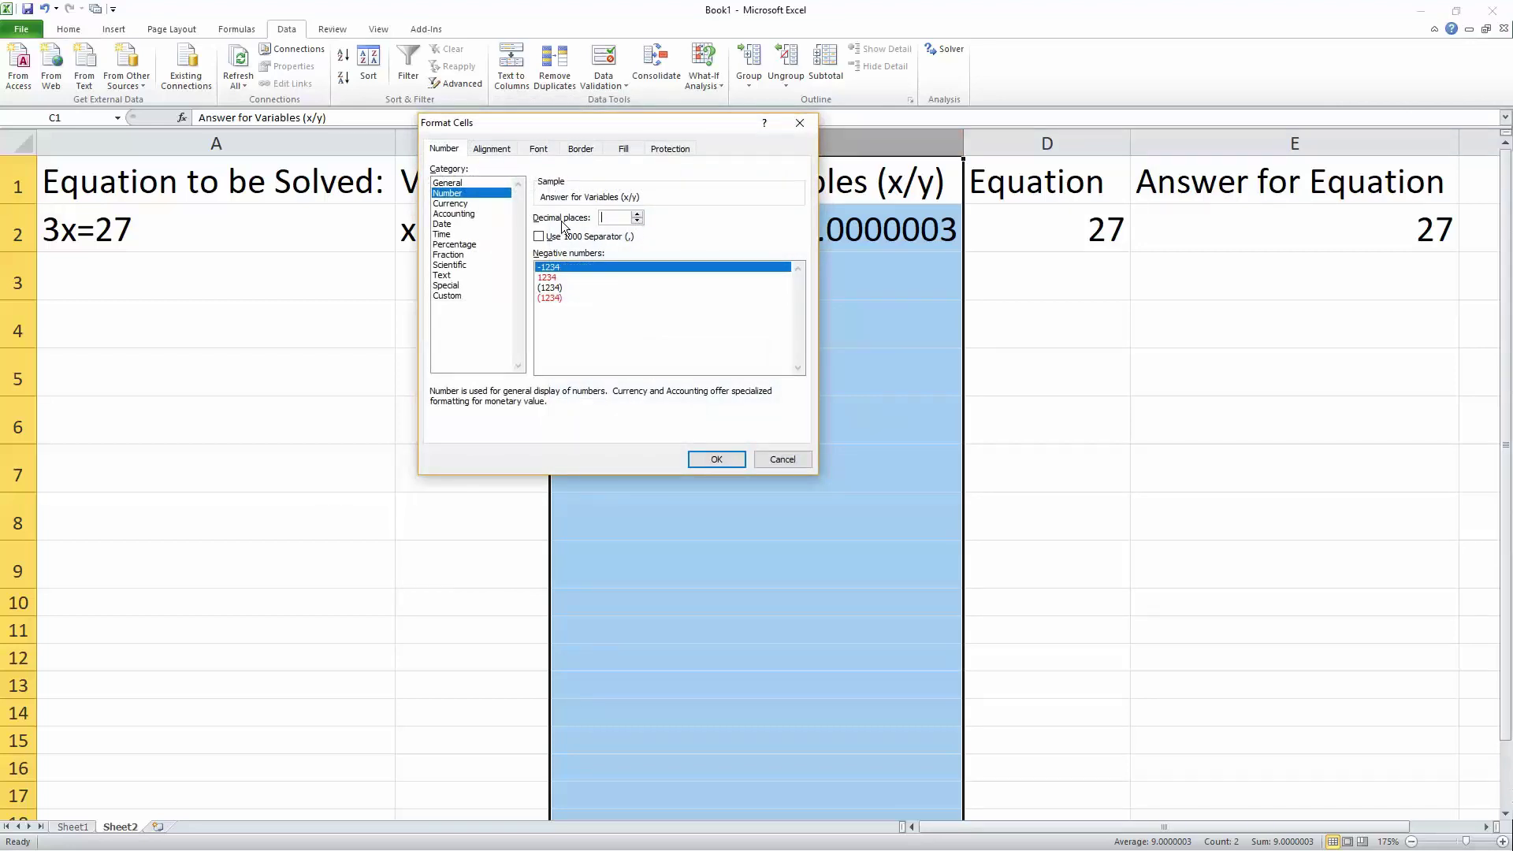
type("3")
left_click(716, 458)
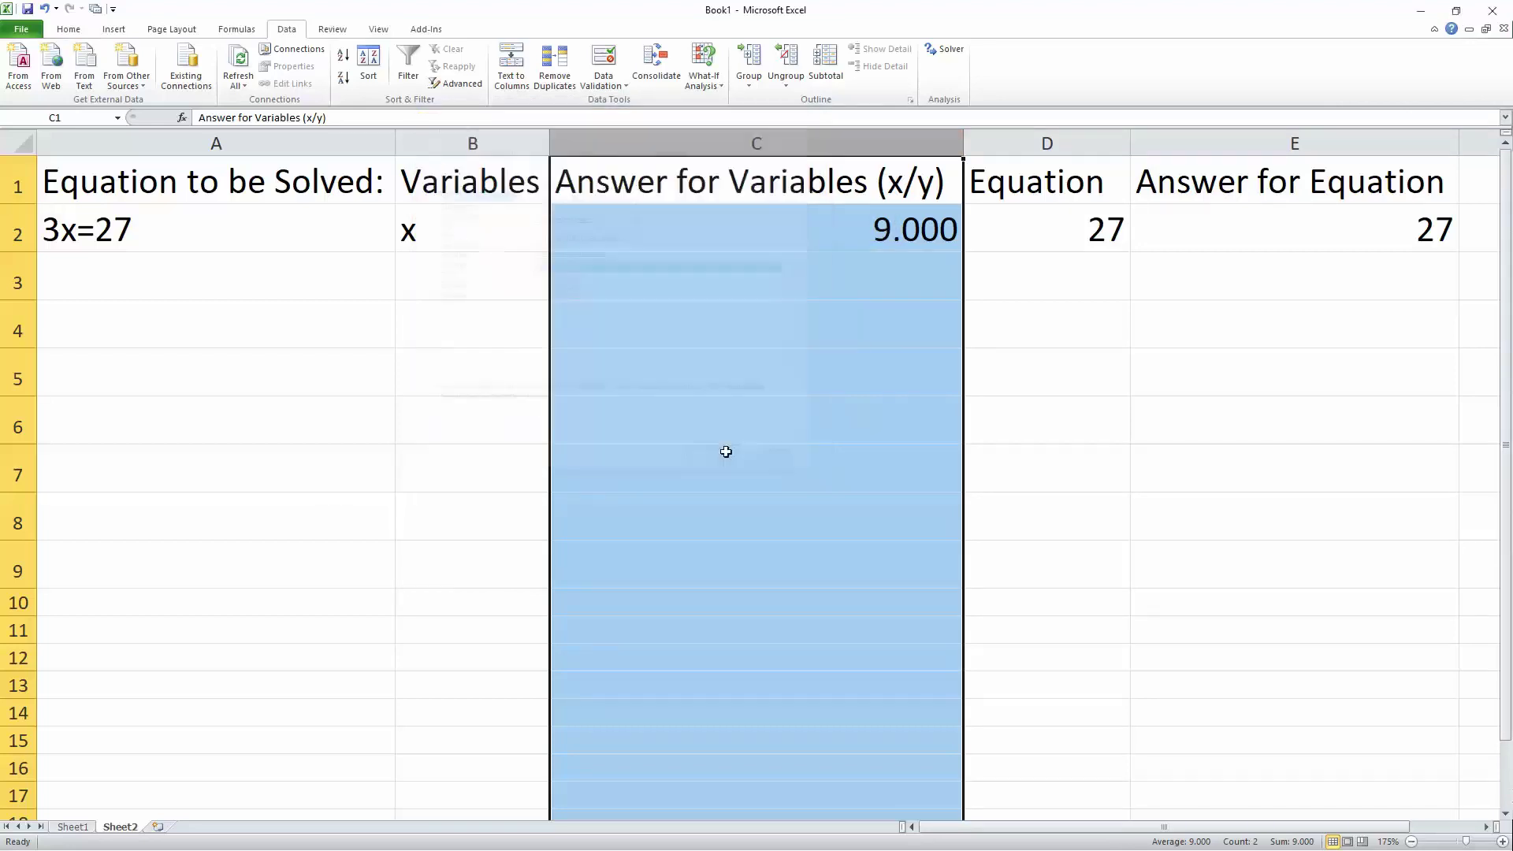
left_click(836, 324)
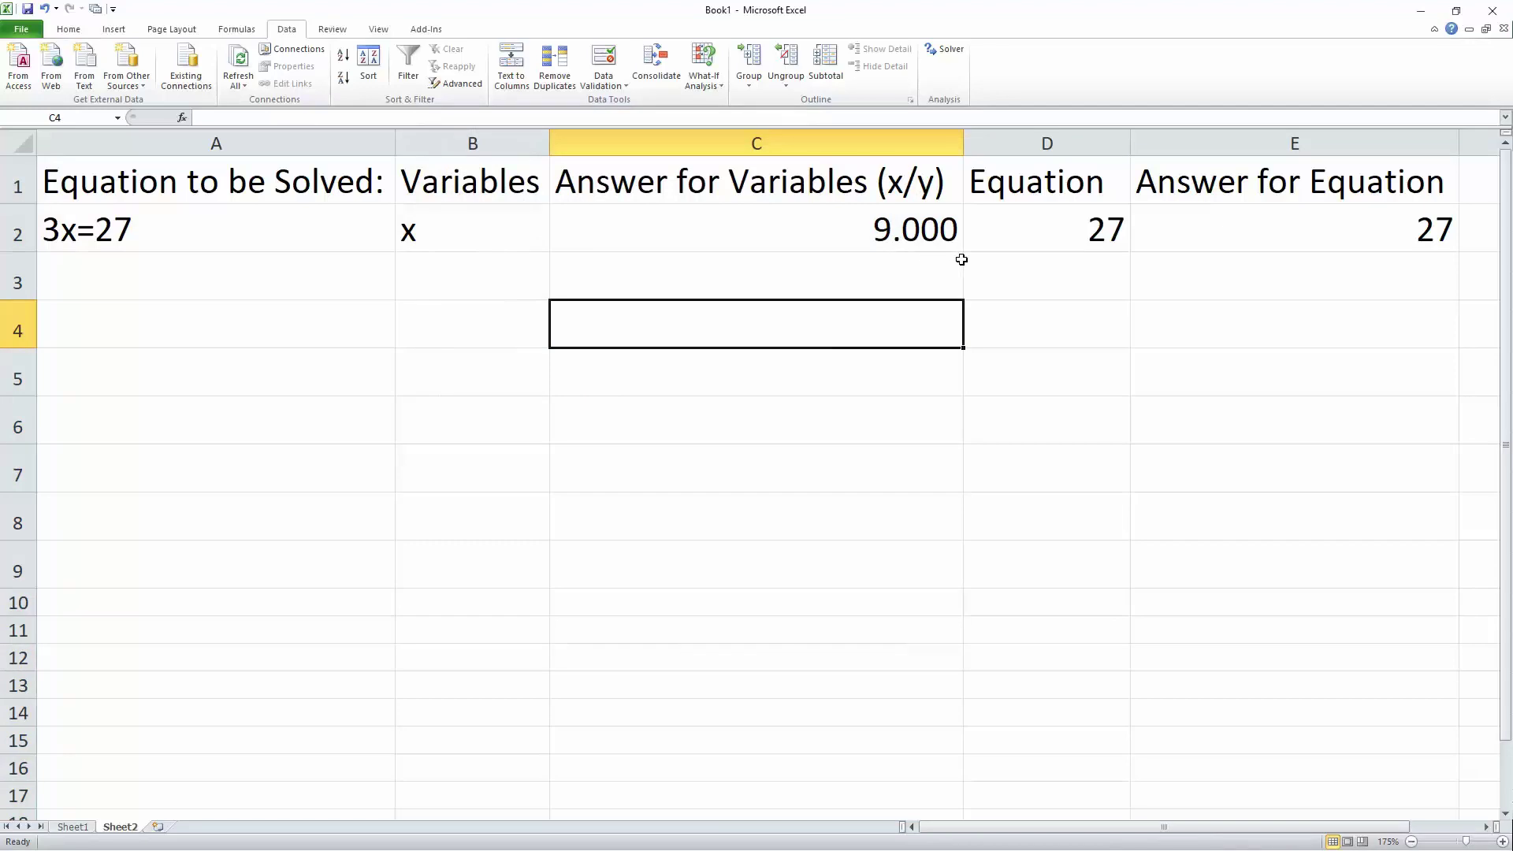